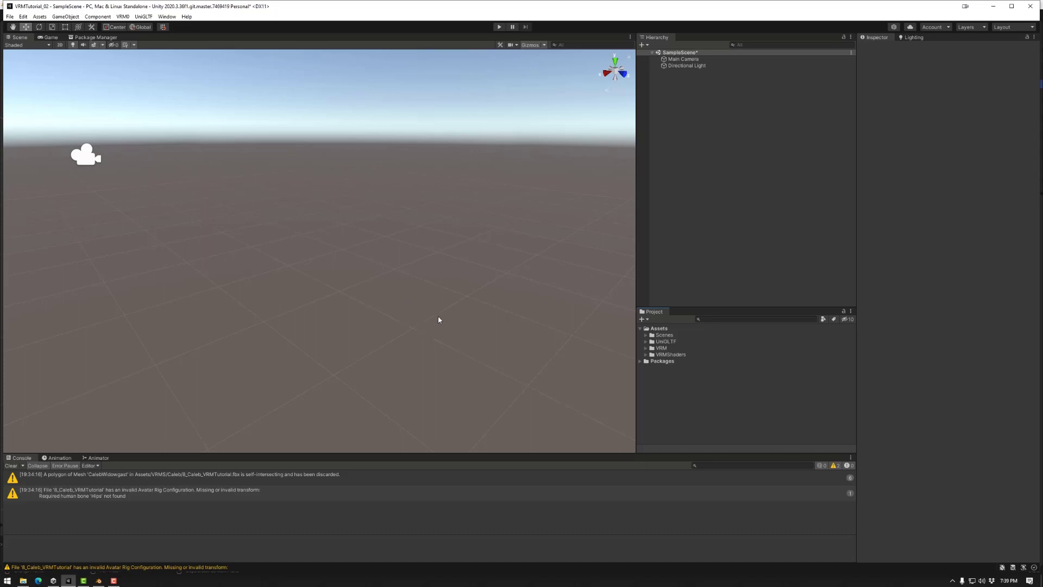
Create a new folder named MyVRMs under Assets.
right_click(662, 329)
mouse_move(693, 335)
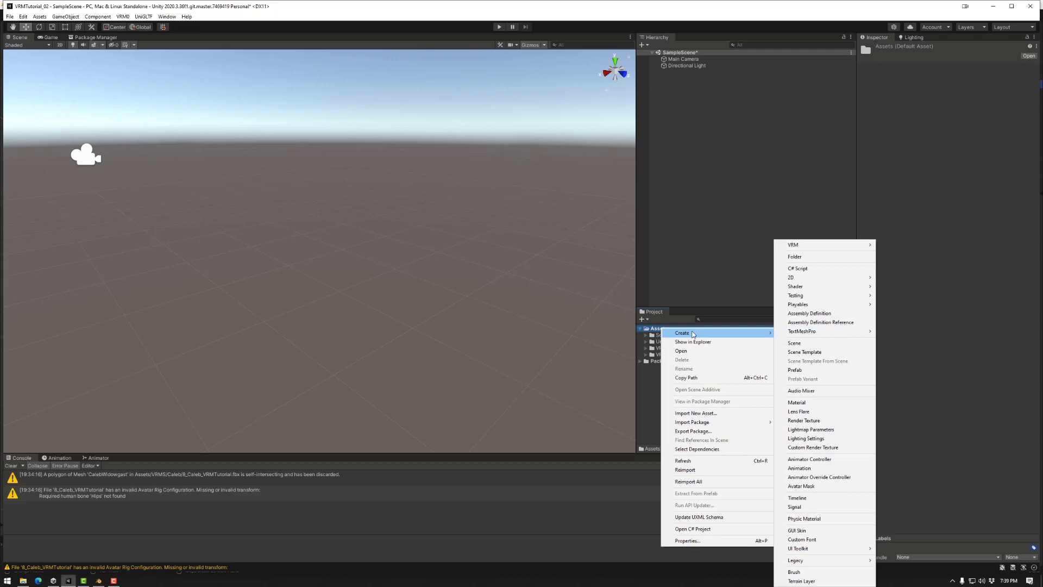
left_click(795, 256)
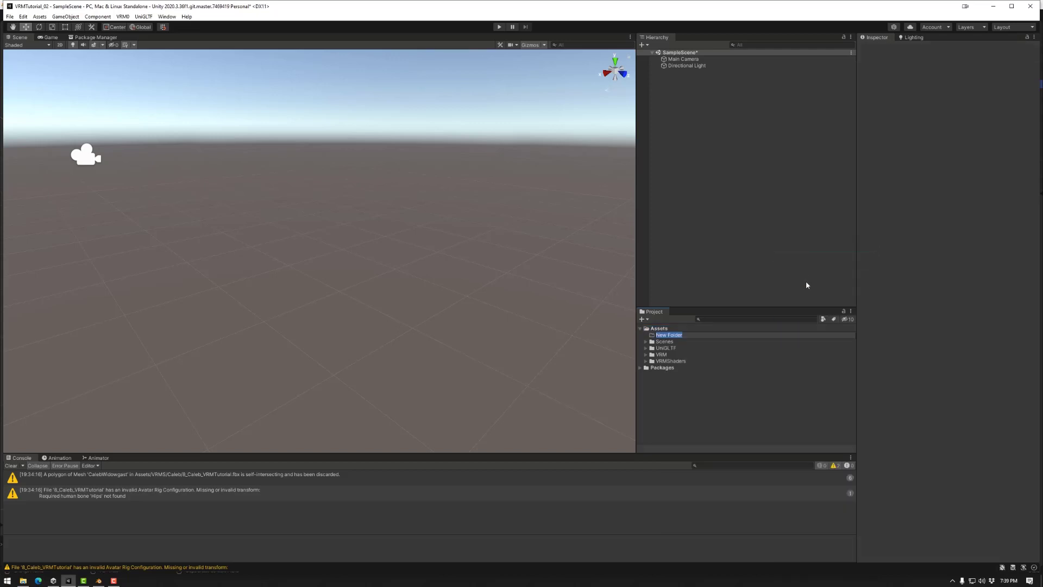
type("MyVRMs")
key("Return")
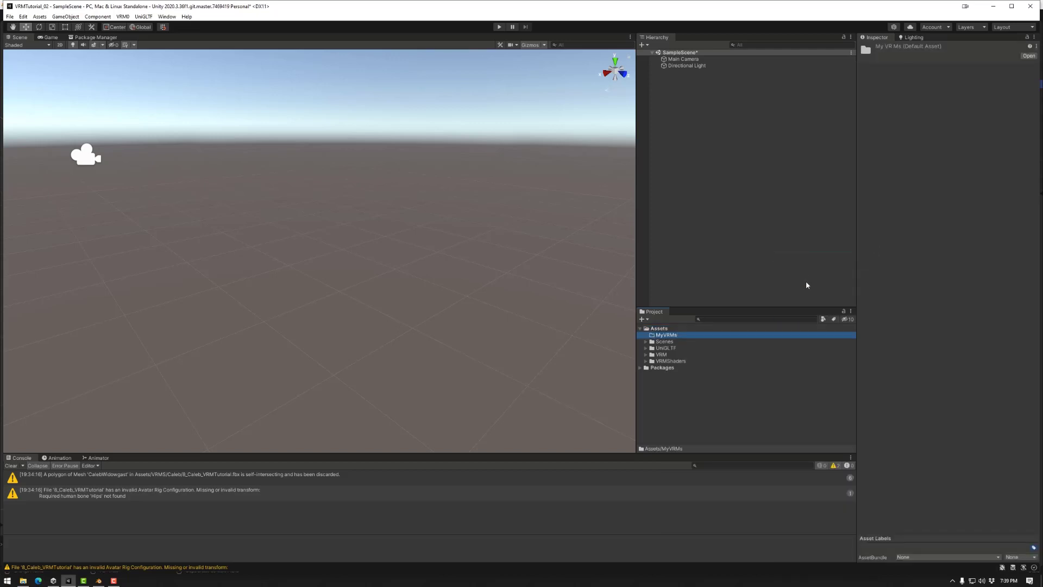
Create a Caleb subfolder inside MyVRMs.
right_click(664, 337)
mouse_move(701, 343)
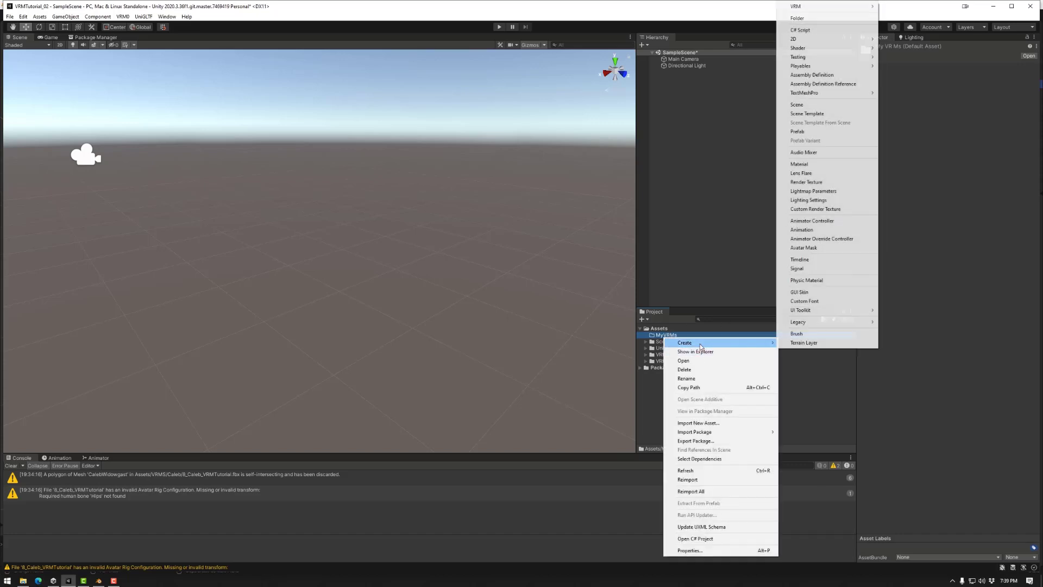
left_click(814, 21)
type("Caleb")
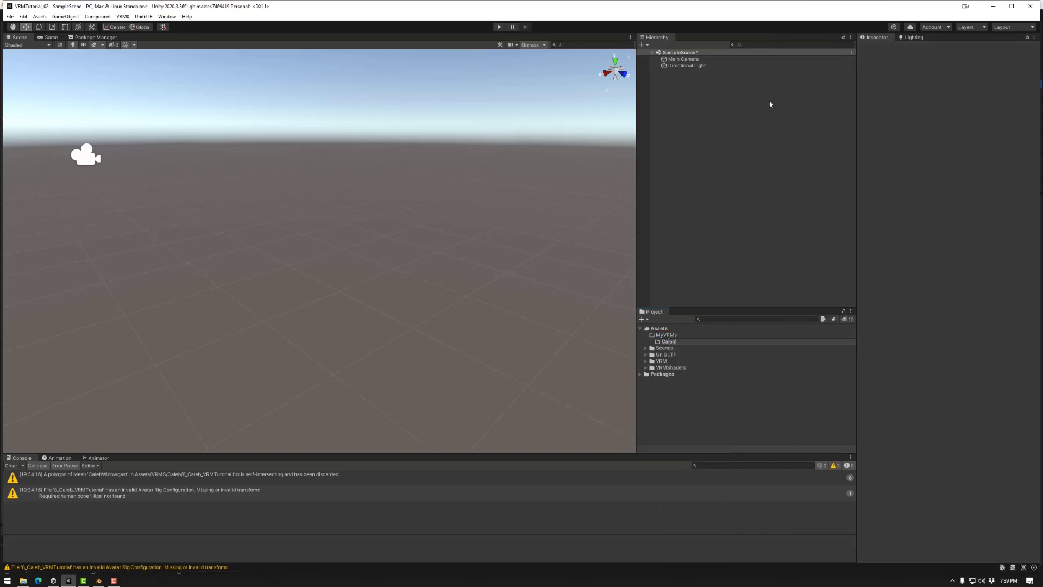
key("Return")
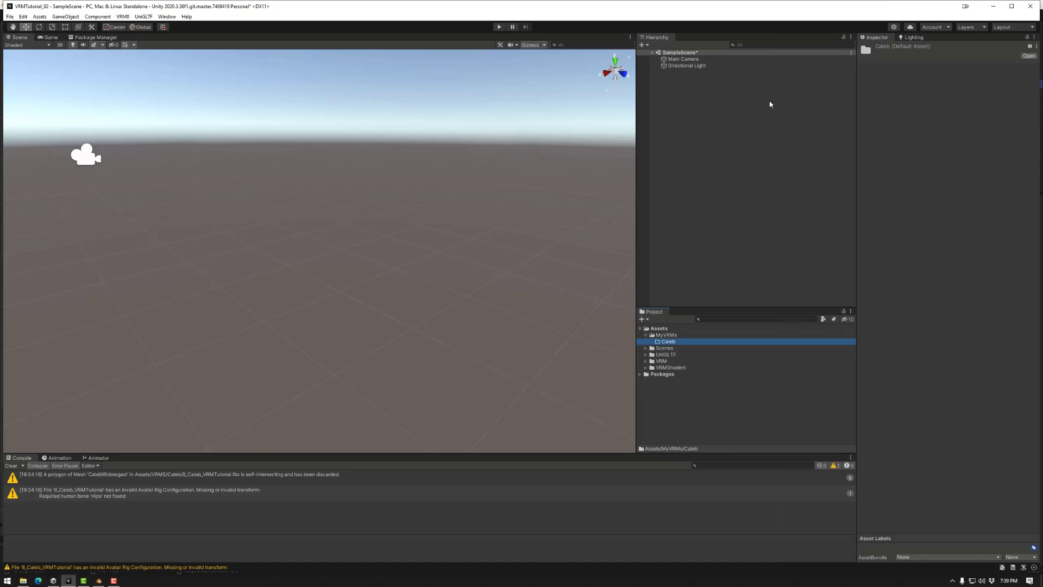
Drag Body_diffuse, Body_Normal, Head_diffuse and Head_normal from Textures into Unity's Caleb folder.
left_click(25, 581)
left_click(300, 163)
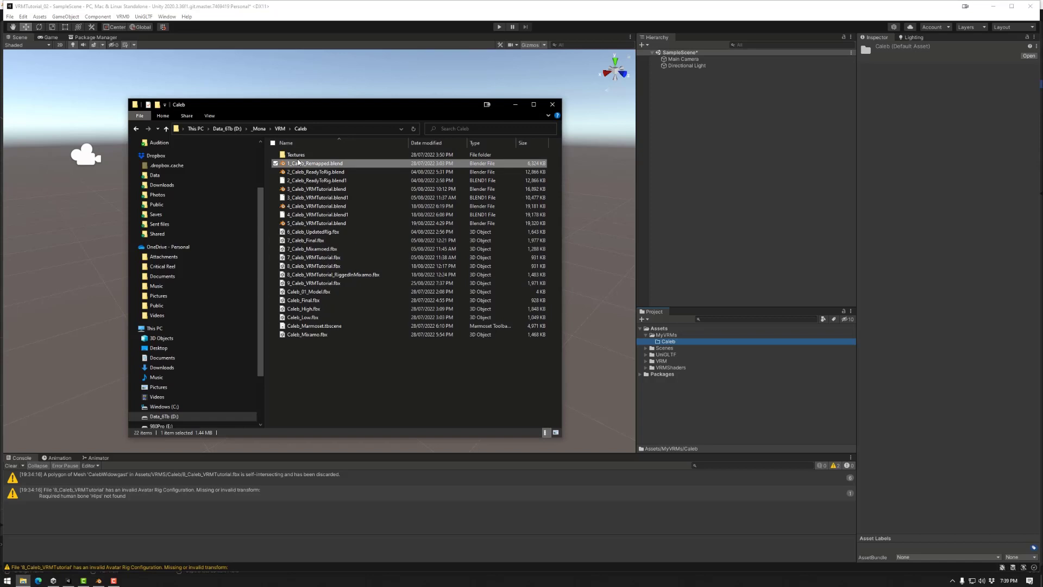
double_click(298, 156)
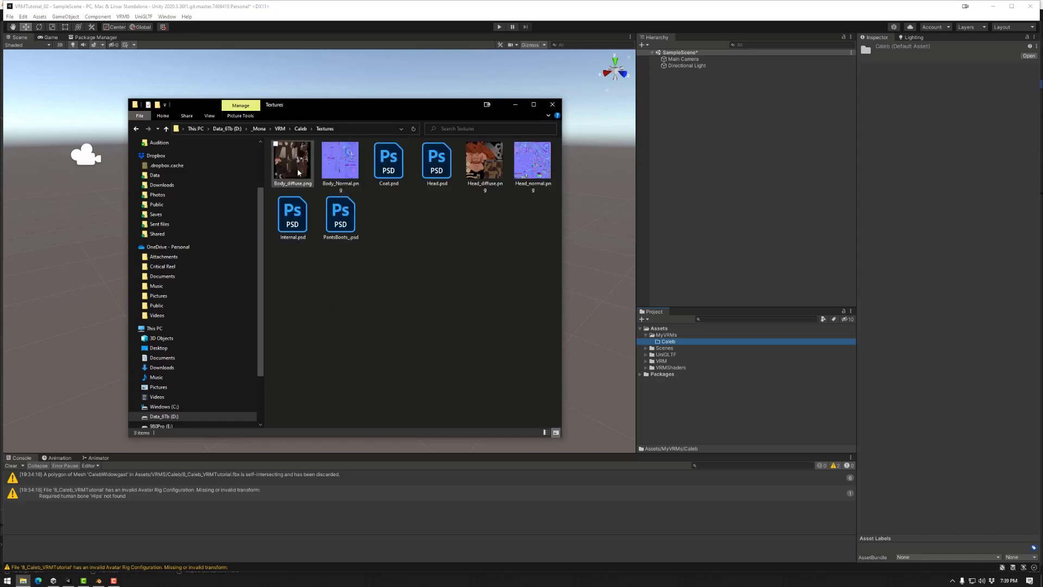
left_click(294, 162)
left_click(338, 167, "ctrl")
left_click(485, 163, "ctrl")
left_click(532, 163, "ctrl")
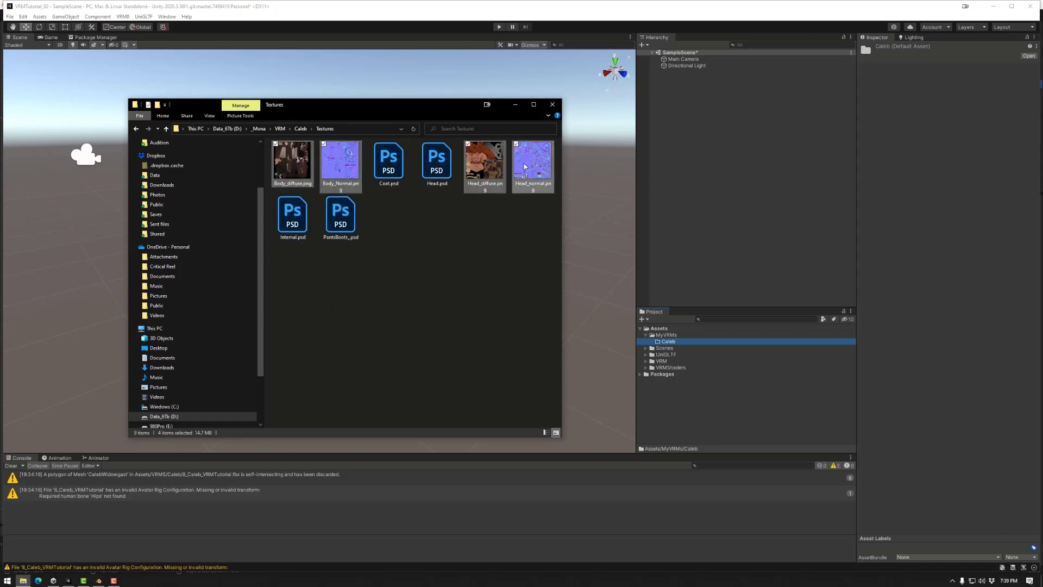
left_click_drag(525, 167, 673, 344)
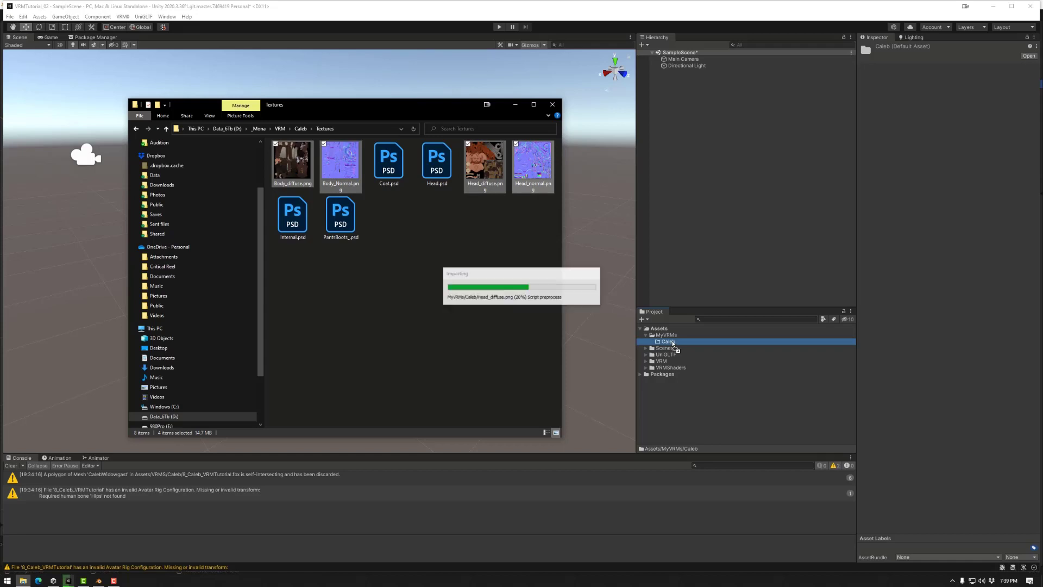
Import 9_Caleb_VRMTutorial.fbx from the Caleb source folder into Unity's Caleb folder.
left_click(651, 341)
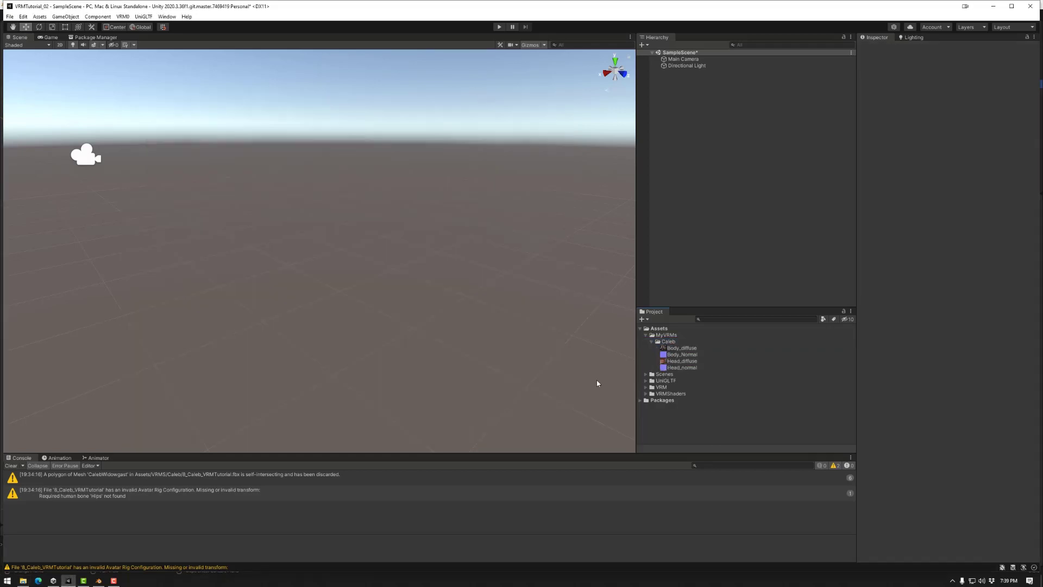
left_click(22, 581)
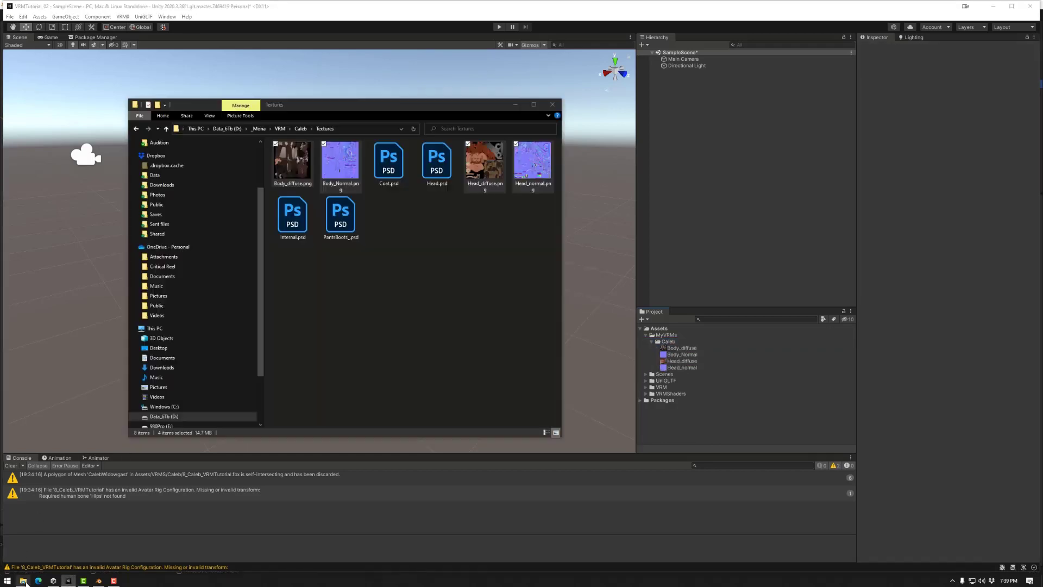
left_click(300, 128)
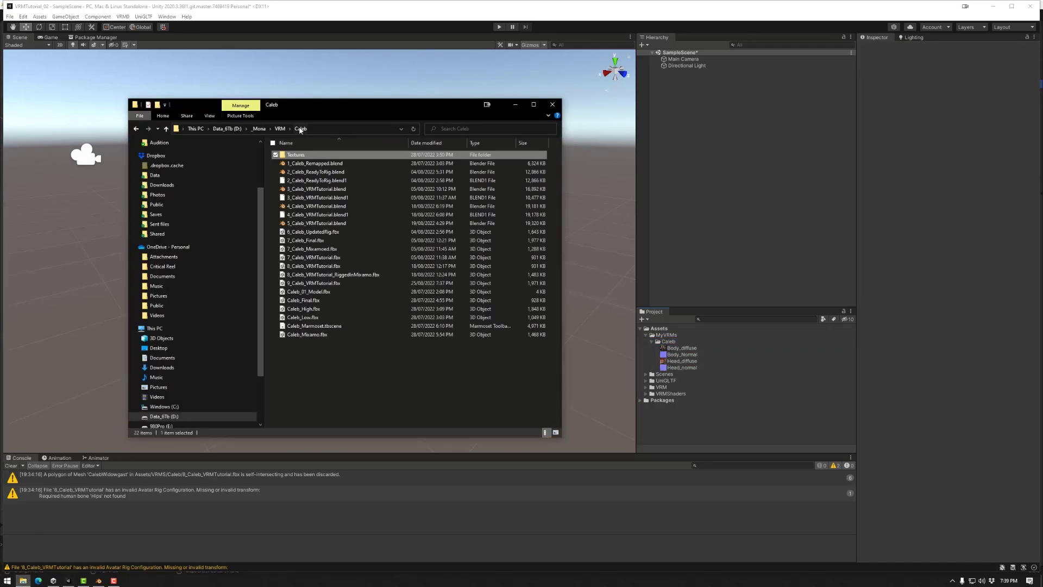
left_click(298, 284)
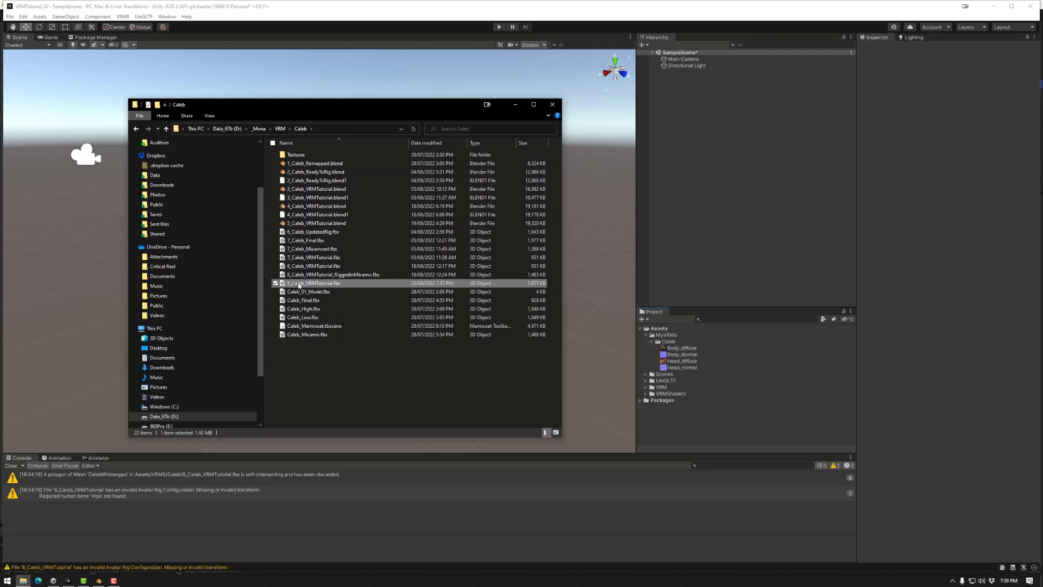
left_click_drag(298, 285, 673, 346)
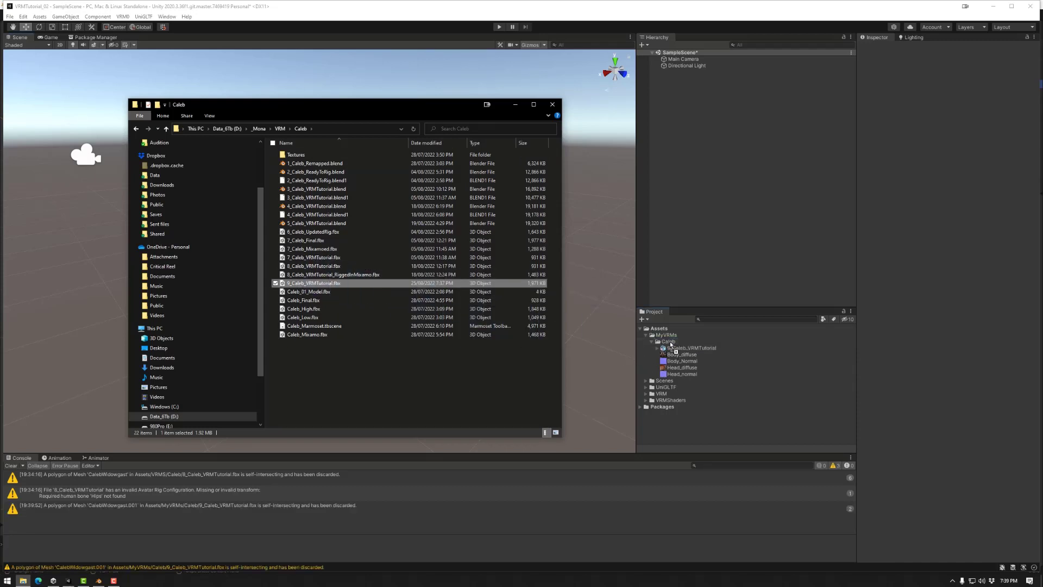
Create a new material named Body in the Caleb folder.
left_click(552, 104)
right_click(668, 343)
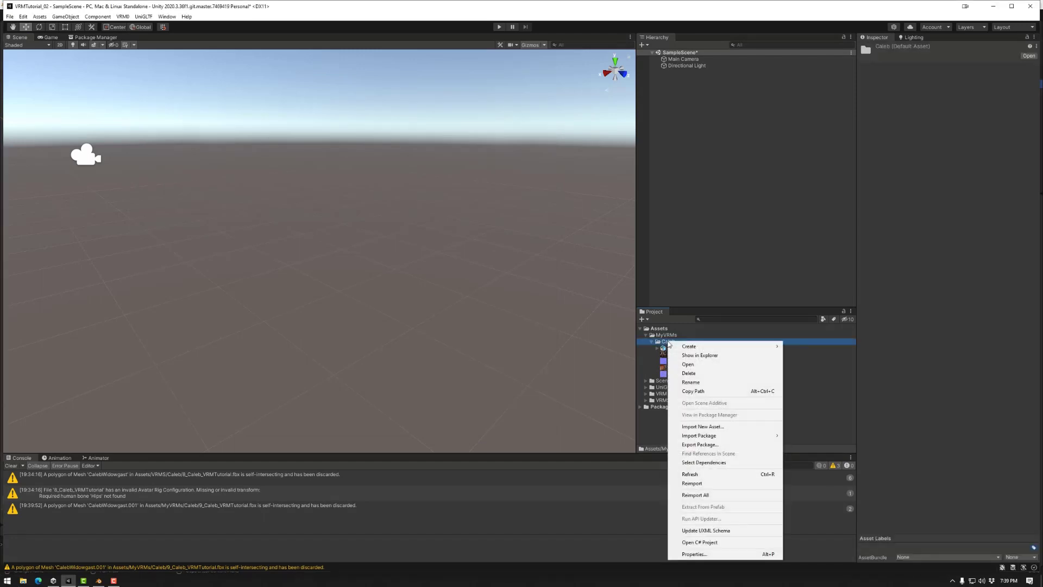
mouse_move(696, 347)
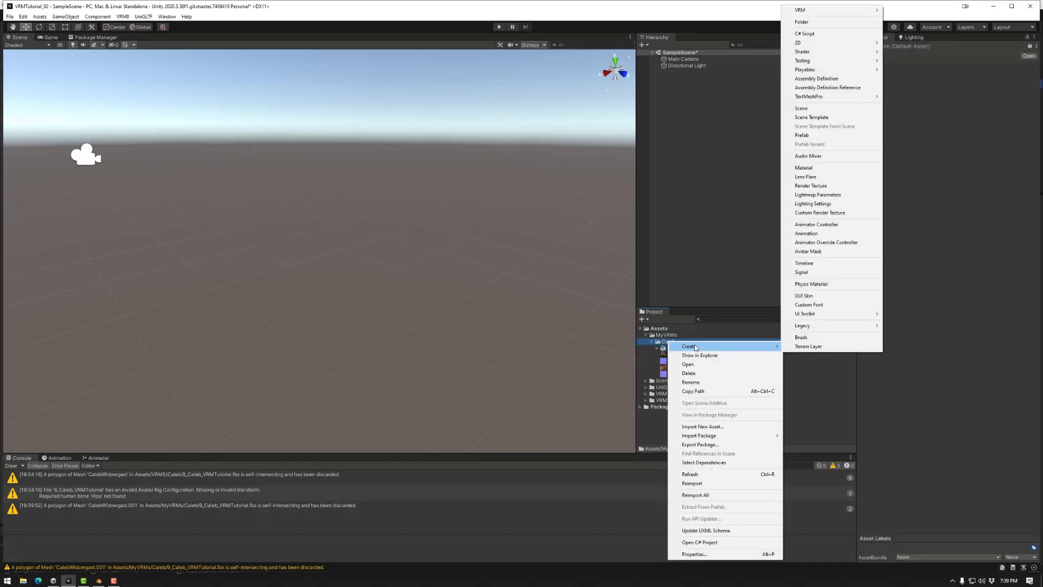
left_click(826, 168)
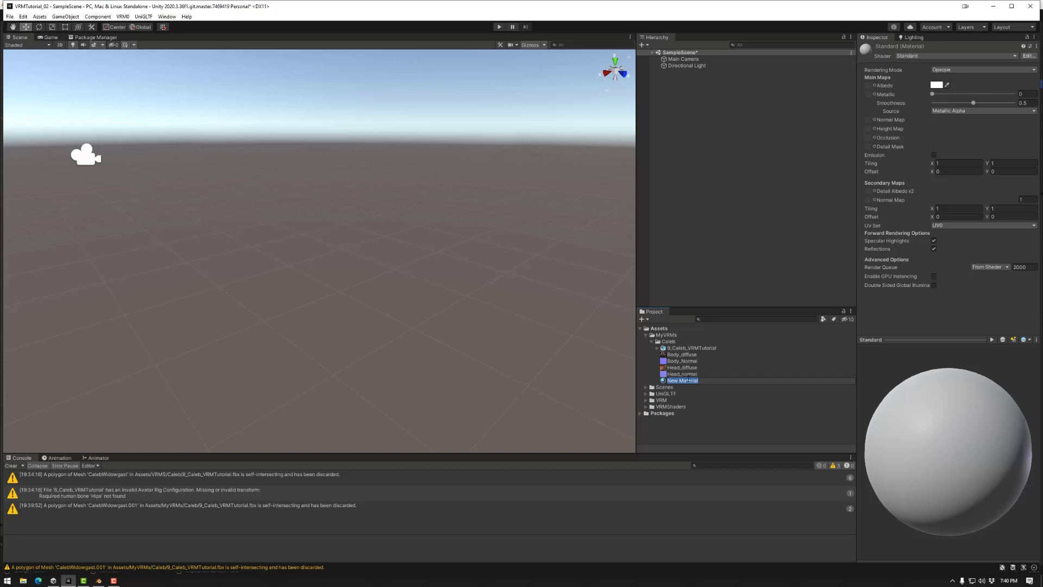
type("Body")
key("Return")
Give Body the Body_diffuse albedo, a fixed Body_Normal normal map, and smoothness 0.1.
left_click_drag(674, 361, 868, 85)
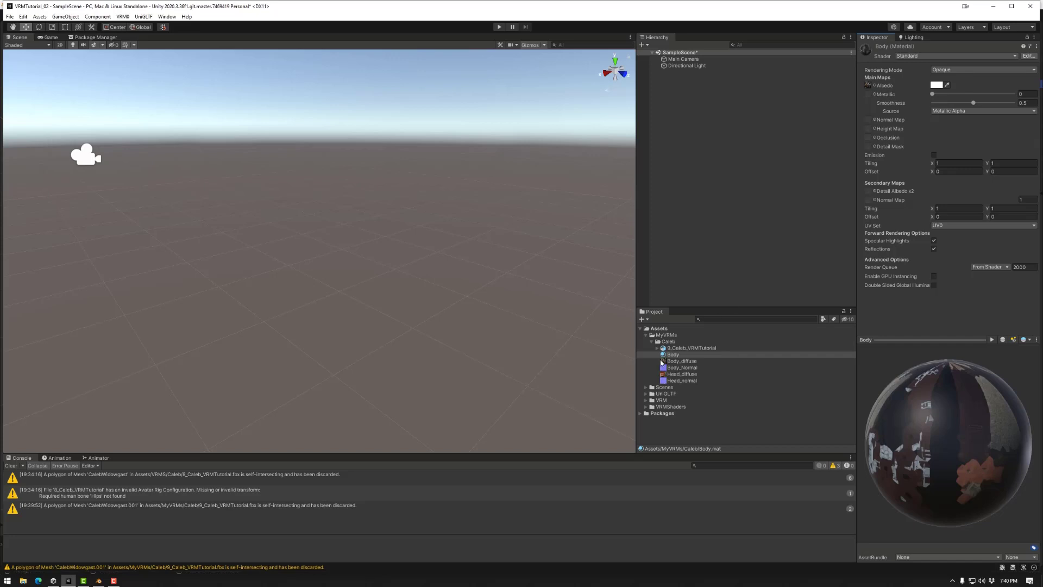
left_click_drag(670, 368, 869, 120)
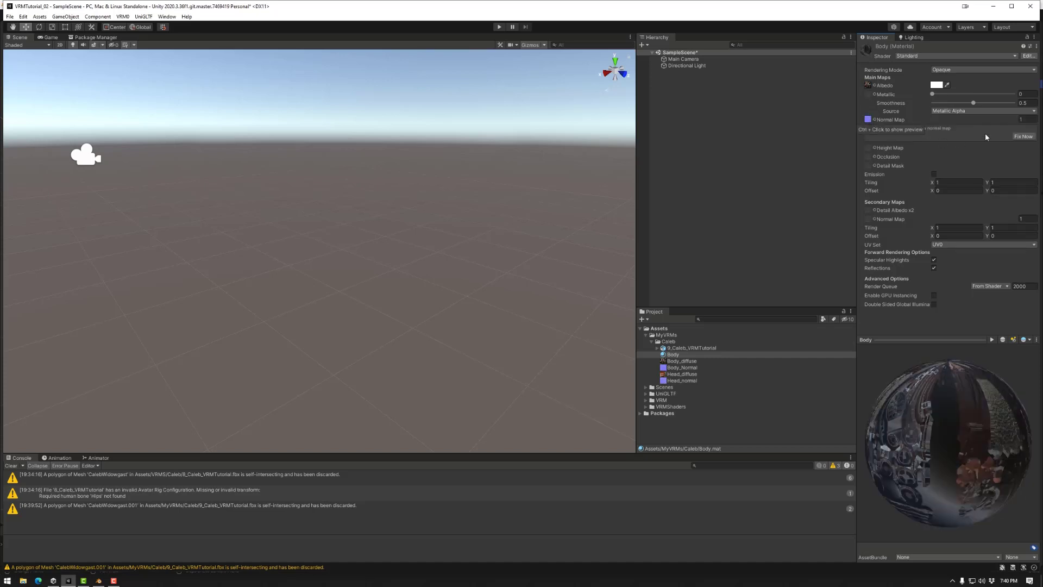
left_click(1024, 136)
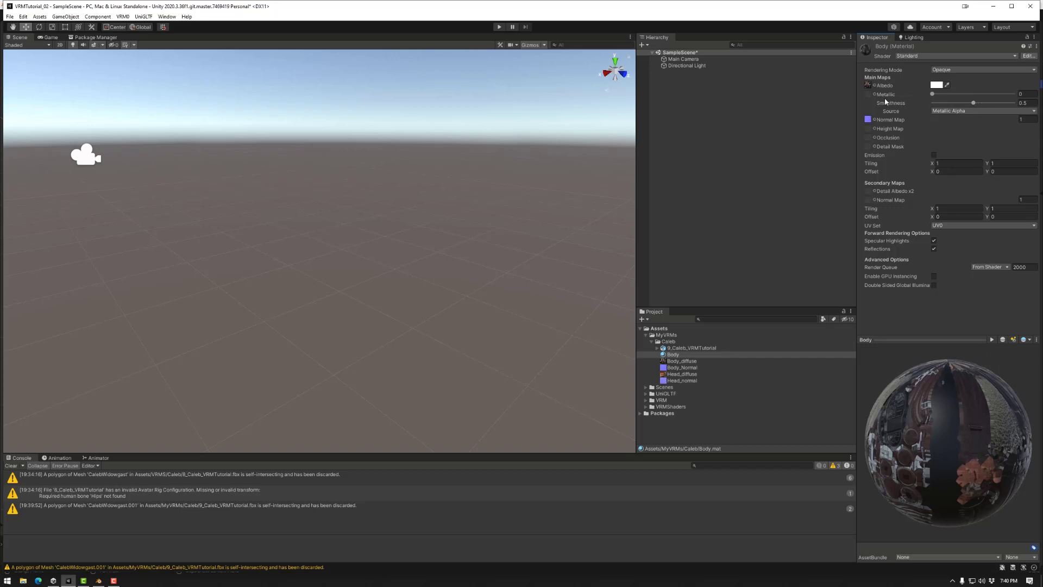
left_click_drag(972, 102, 941, 106)
left_click(1026, 102)
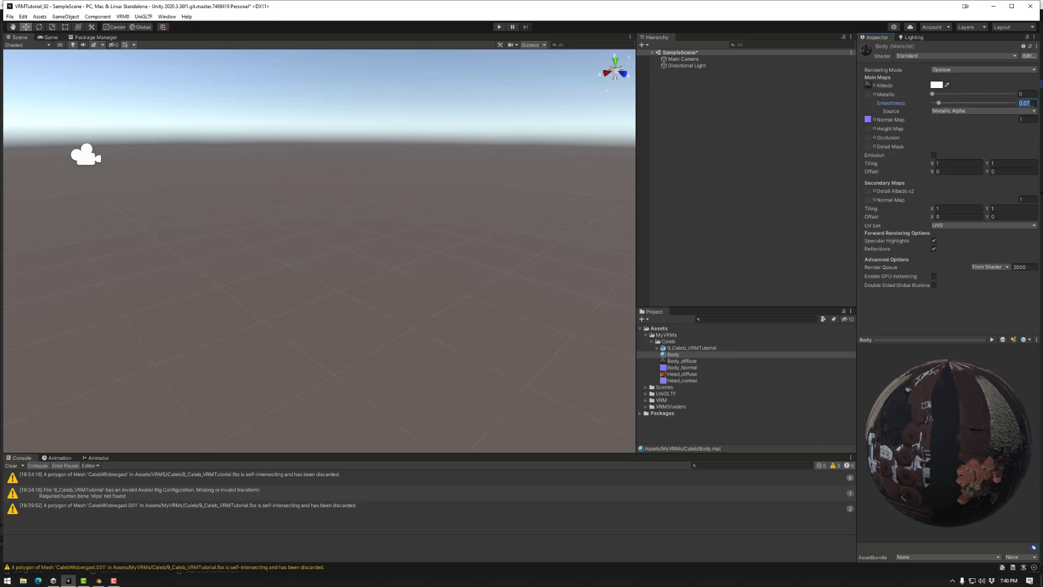
type(".1")
Duplicate the Body material and rename the copy to Head.
left_click(674, 356)
key("ctrl+d")
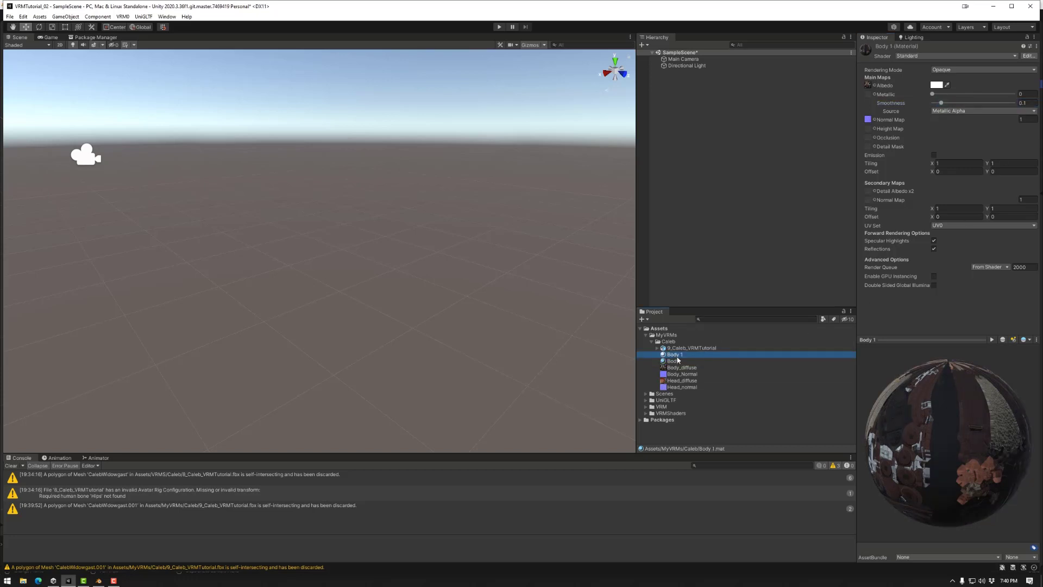
left_click(665, 356)
type("Head")
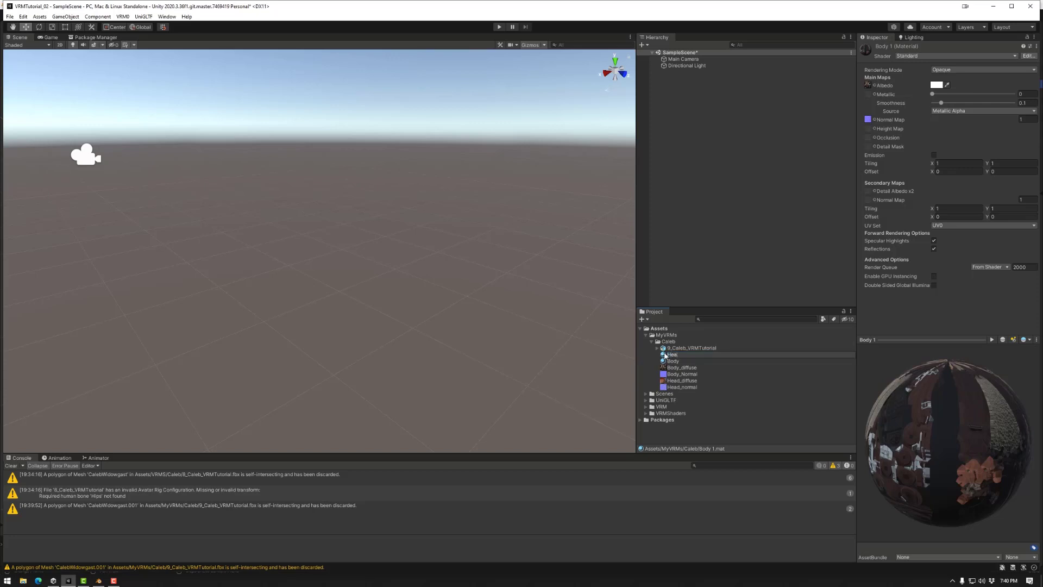
key("Return")
Assign Head_diffuse as albedo and Head_normal as the fixed normal map.
left_click_drag(681, 380, 868, 86)
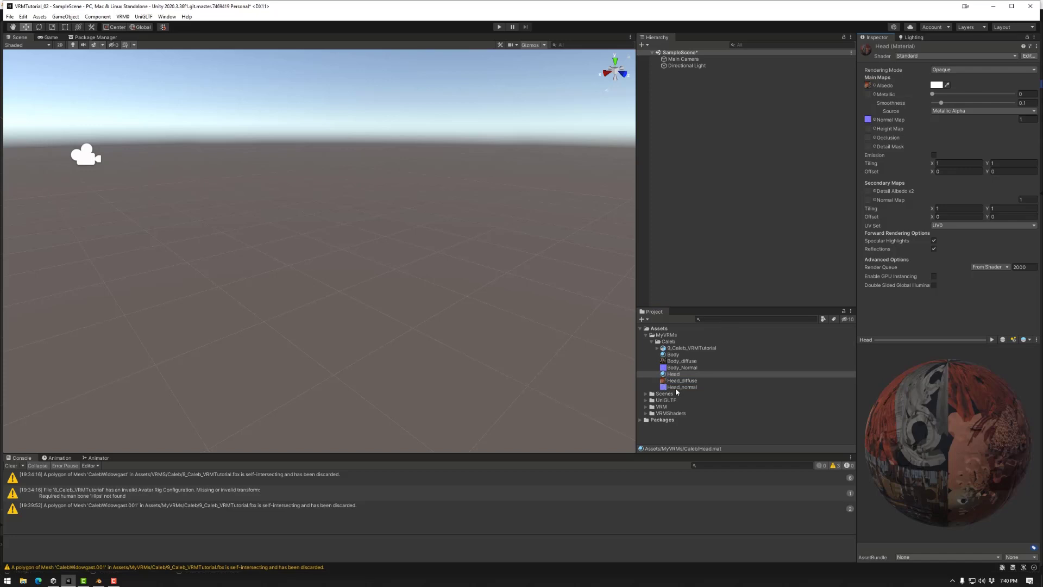
left_click_drag(679, 387, 868, 121)
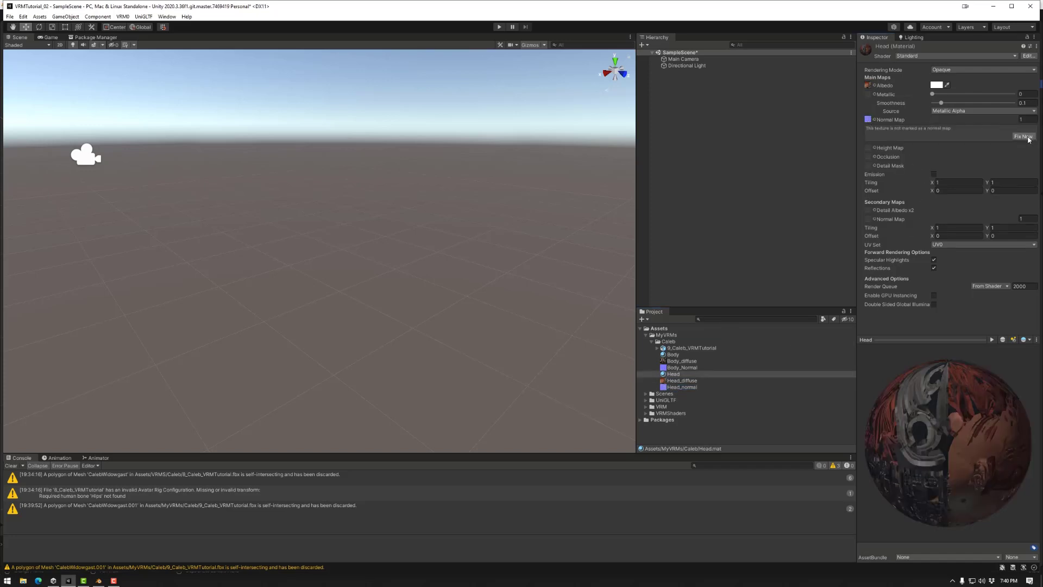
left_click(1024, 136)
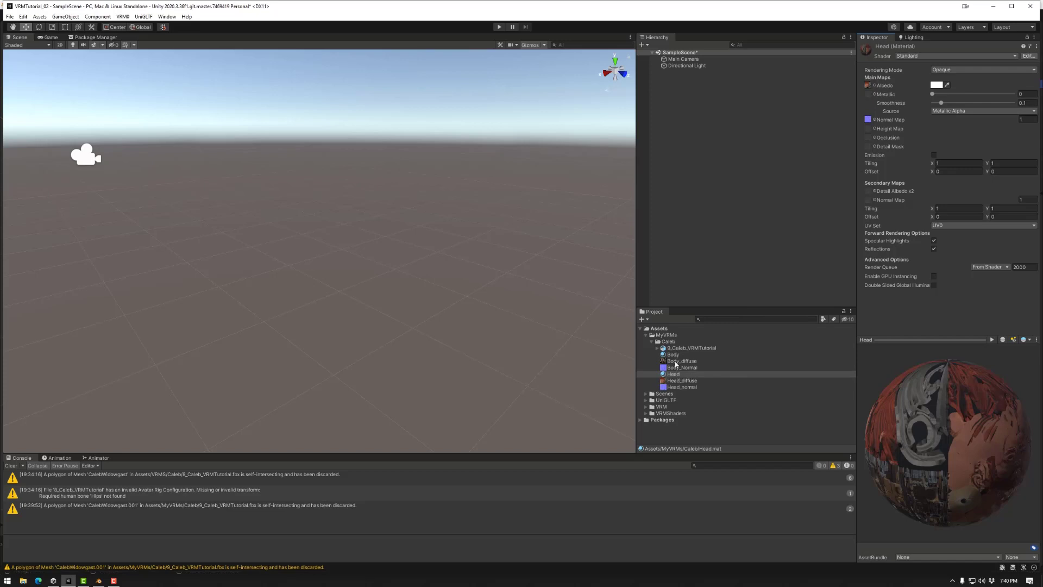
In the model's Materials tab, map BodyLow.003 to Body and HeadLow.003 to Head, then apply.
key("Up")
key("Up")
key("Up")
key("Up")
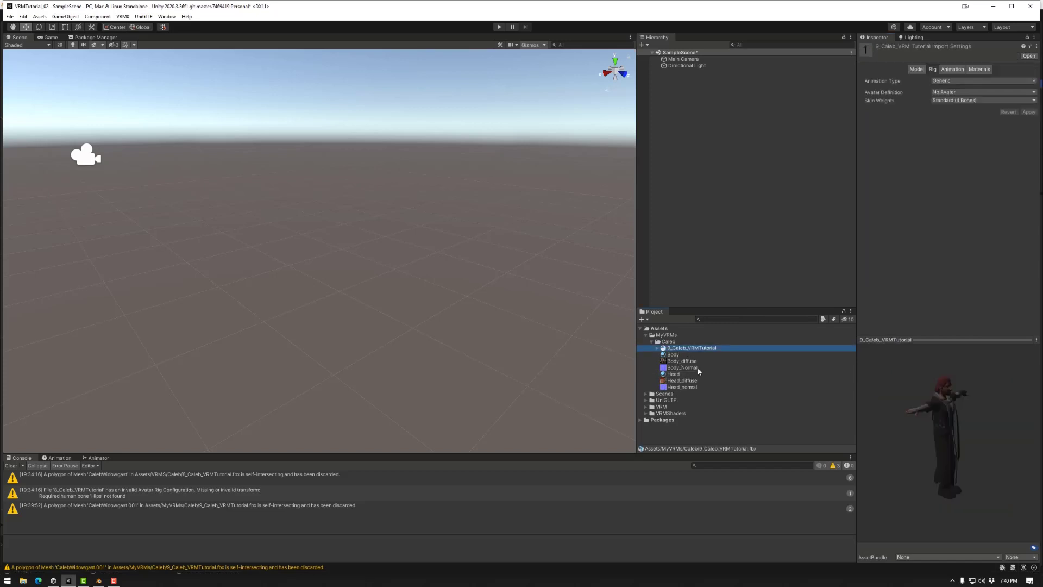
left_click(980, 69)
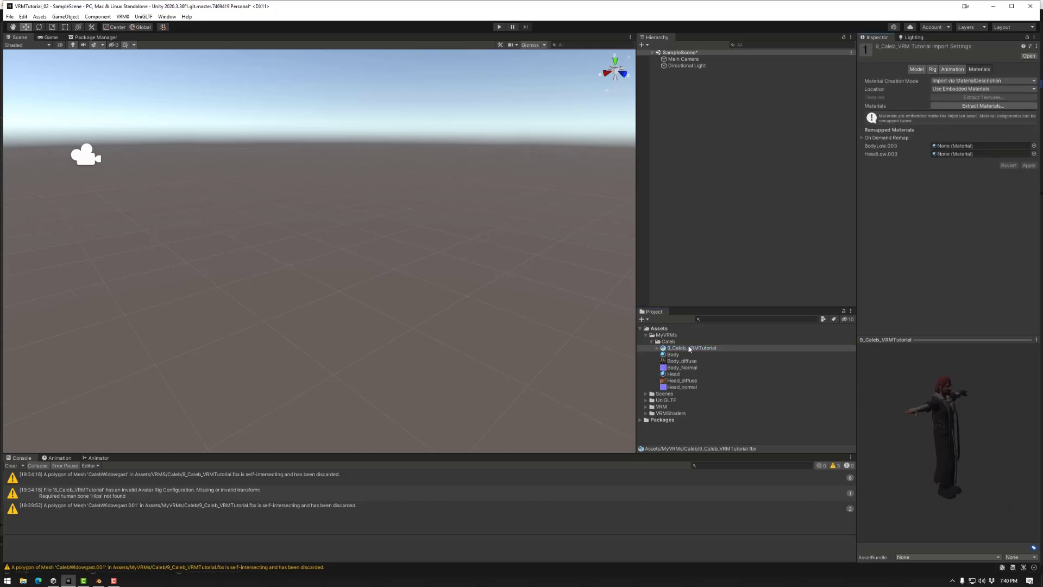
left_click_drag(674, 355, 954, 148)
left_click_drag(672, 374, 955, 154)
left_click(1029, 165)
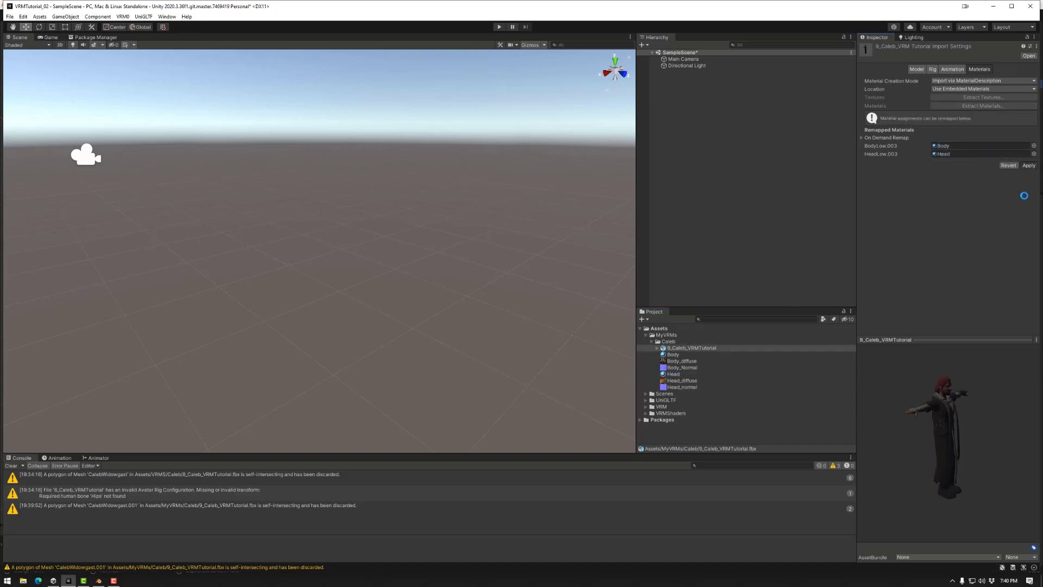
left_click_drag(955, 446, 914, 446)
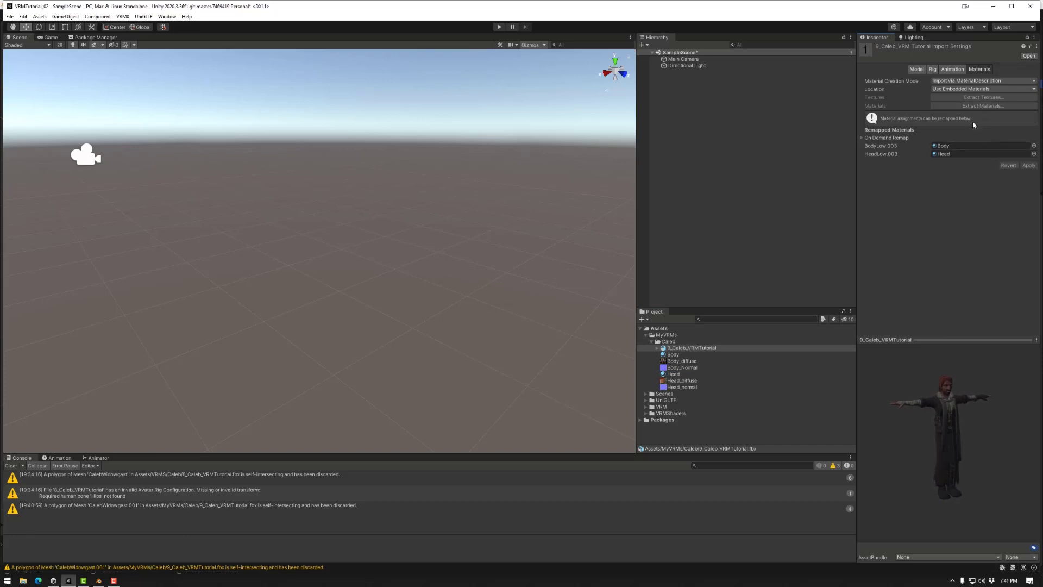
Set the model's Animation Type to Humanoid, creating the avatar from this model, and apply.
left_click(933, 70)
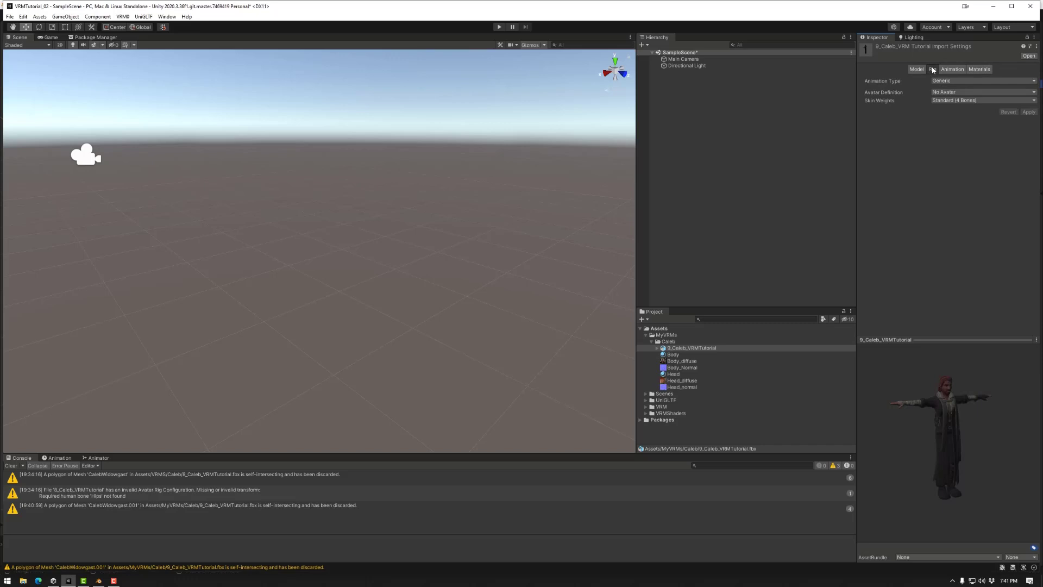
left_click(958, 81)
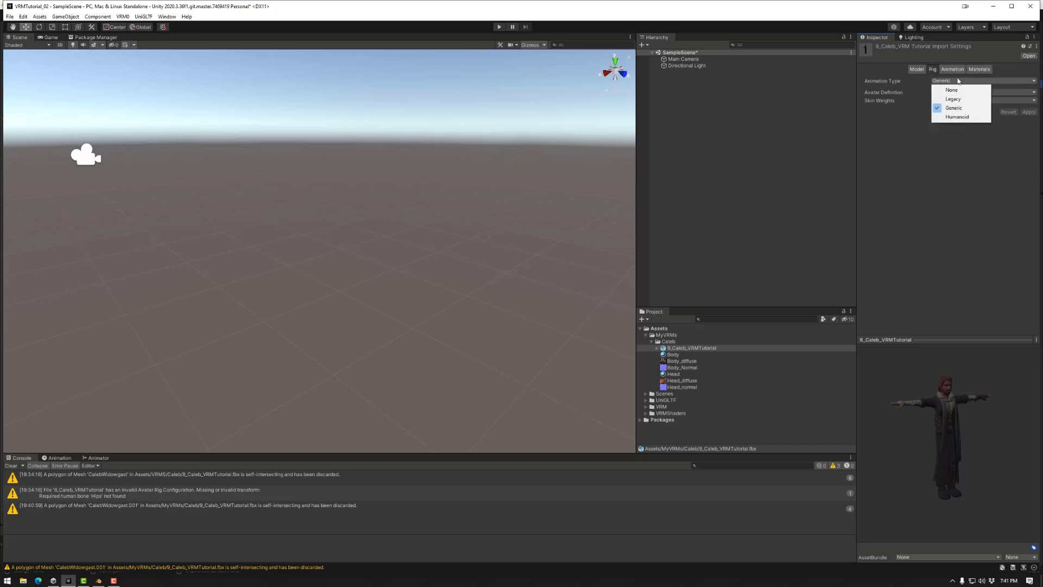
left_click(957, 119)
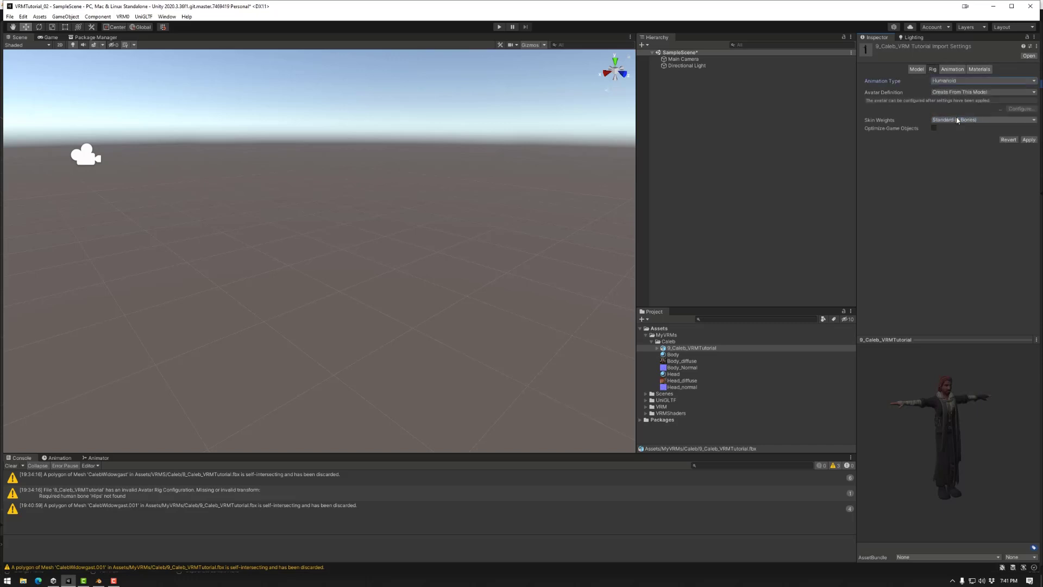
left_click(1029, 140)
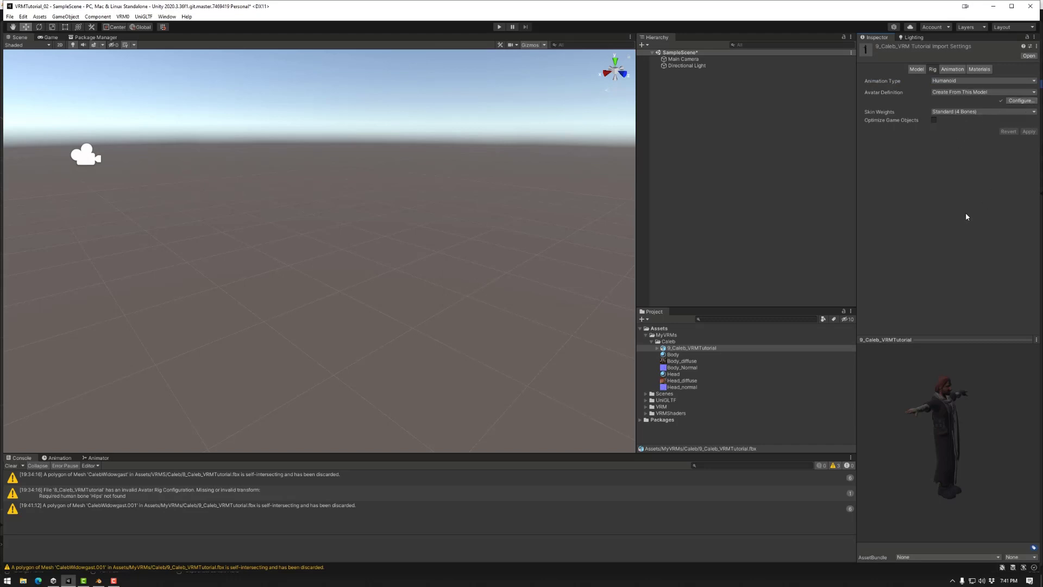
left_click_drag(927, 427, 896, 422)
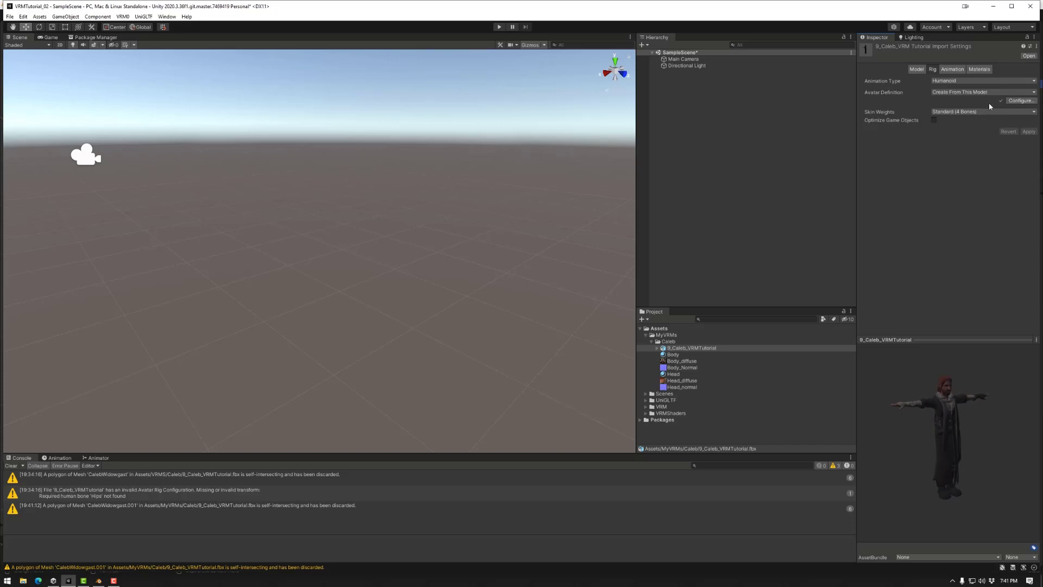
Open the avatar configuration and review the Head, Left Hand, Right Hand and Body mappings.
left_click(1021, 101)
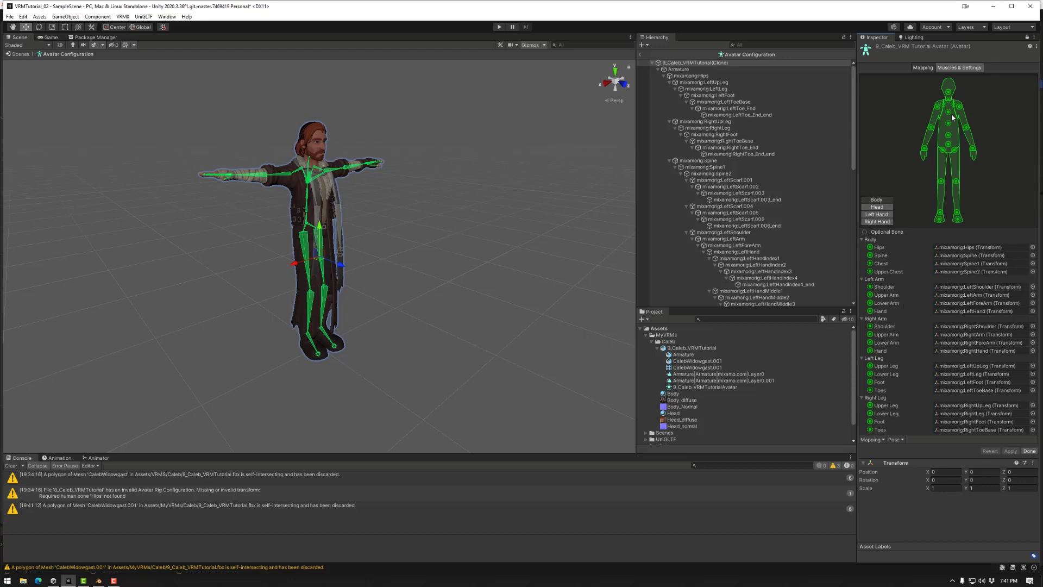
left_click(877, 208)
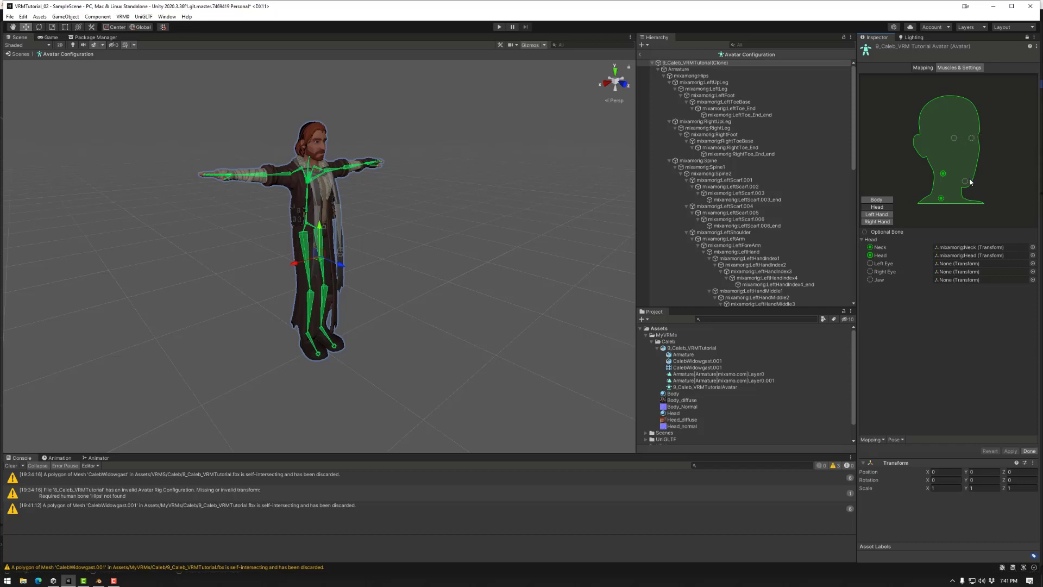
left_click(880, 215)
left_click(886, 222)
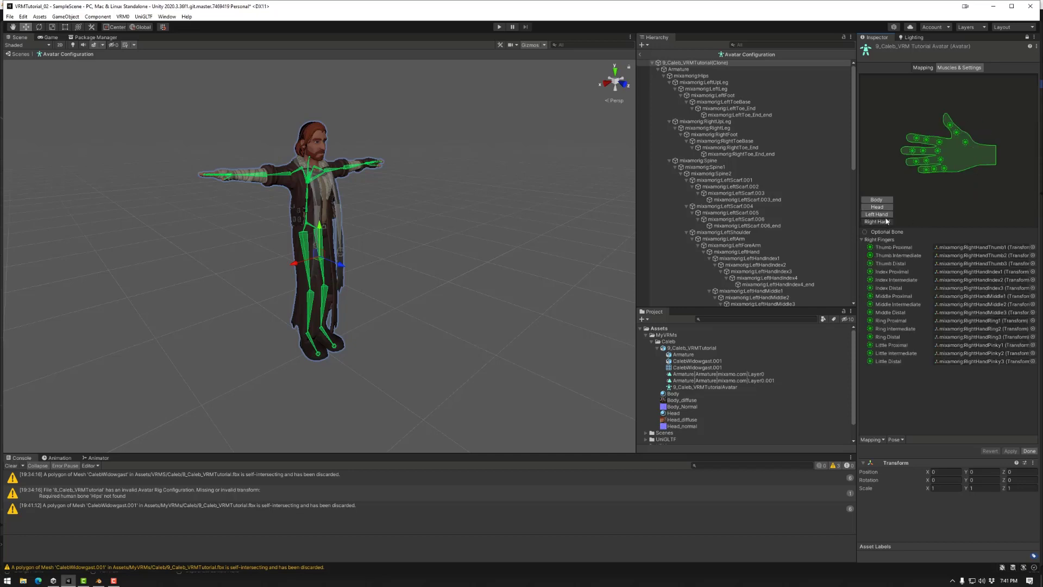
left_click(877, 200)
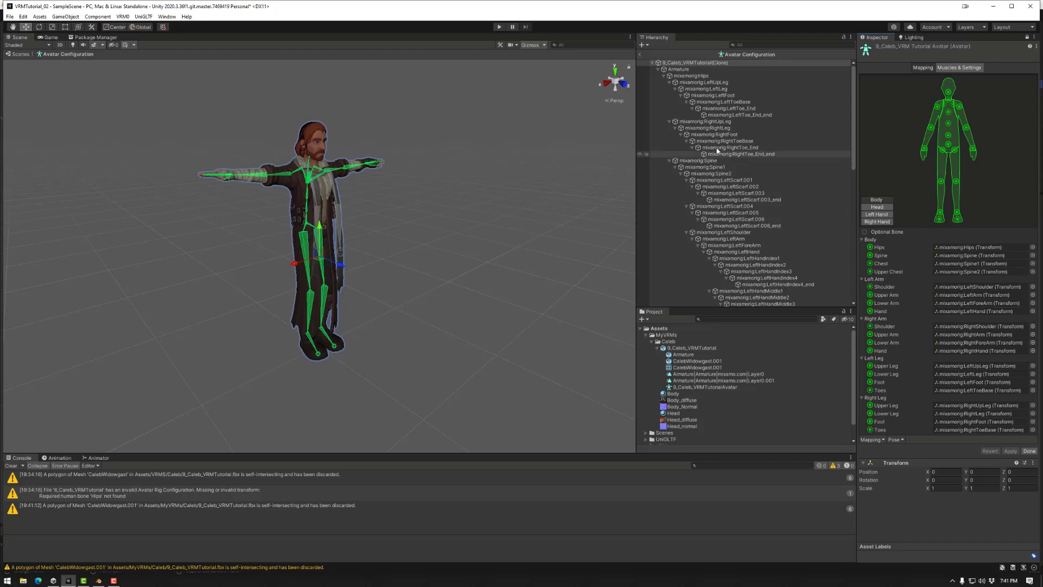
Undo the accidental RightUpLeg assignment so Hips stays mapped to mixamorig:Hips.
left_click(712, 122)
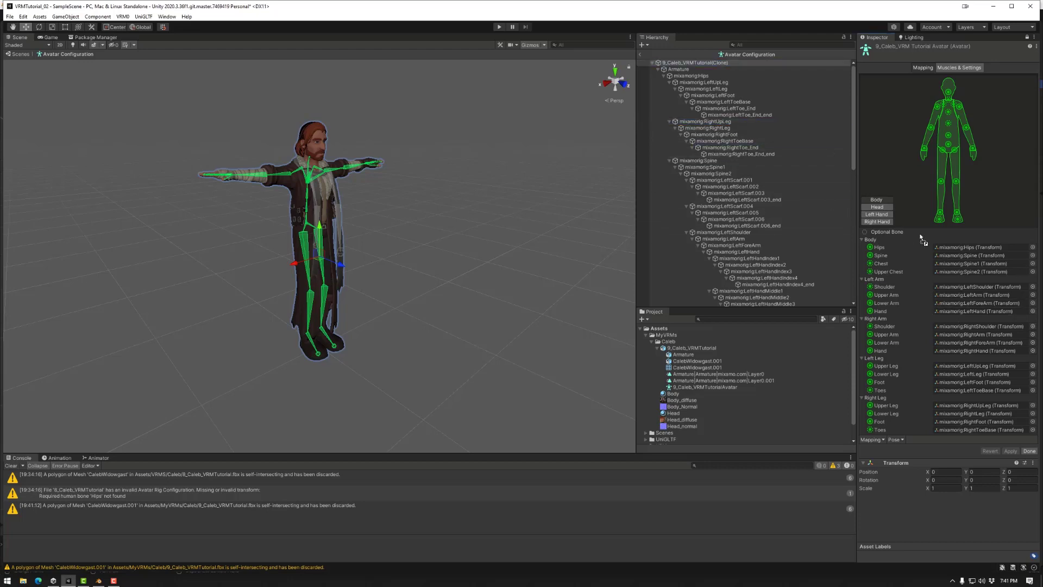
left_click(962, 248)
left_click_drag(962, 251, 962, 250)
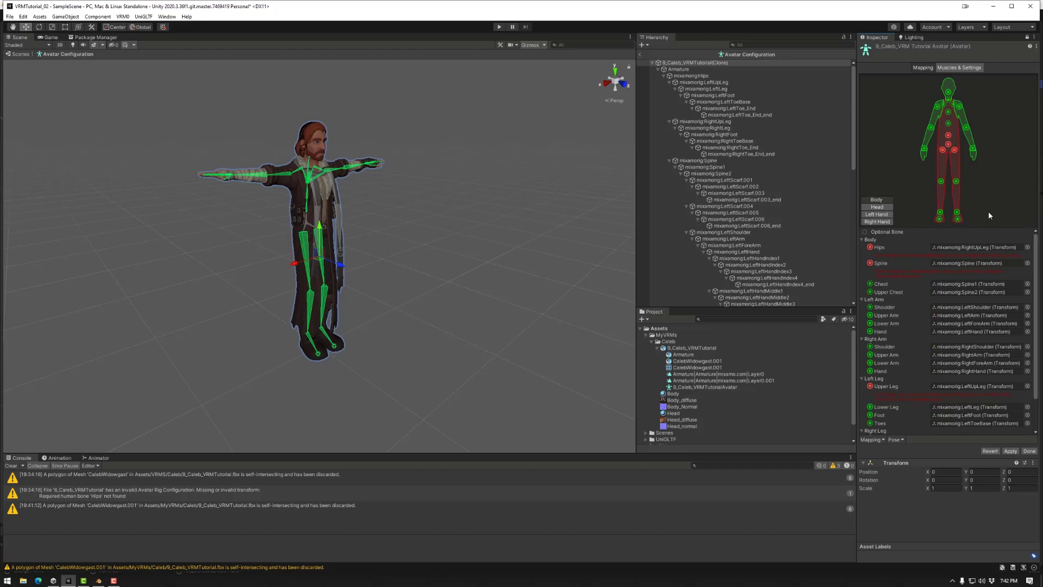
key("ctrl+z")
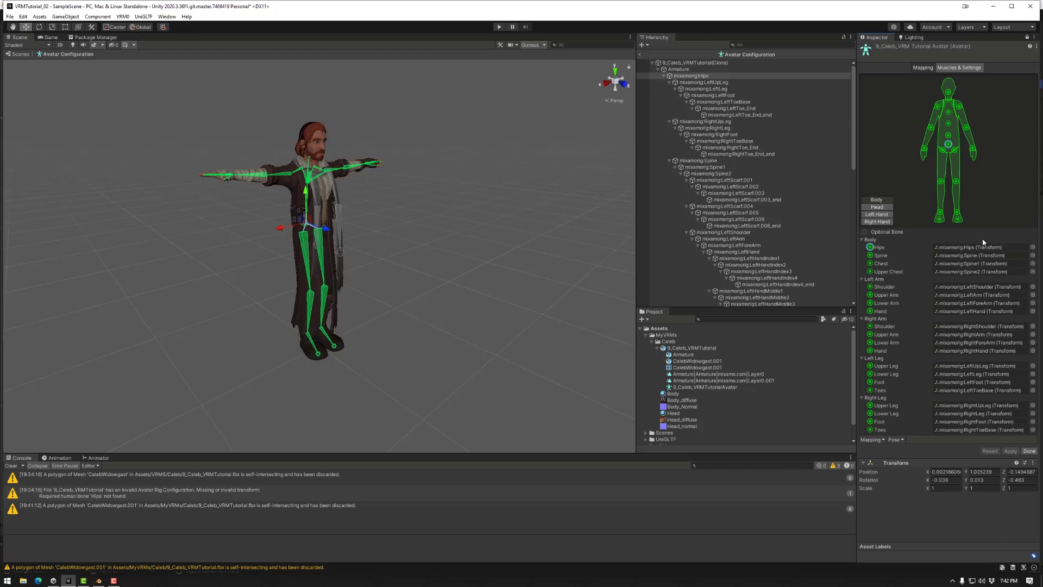
left_click(340, 192)
left_click(338, 214)
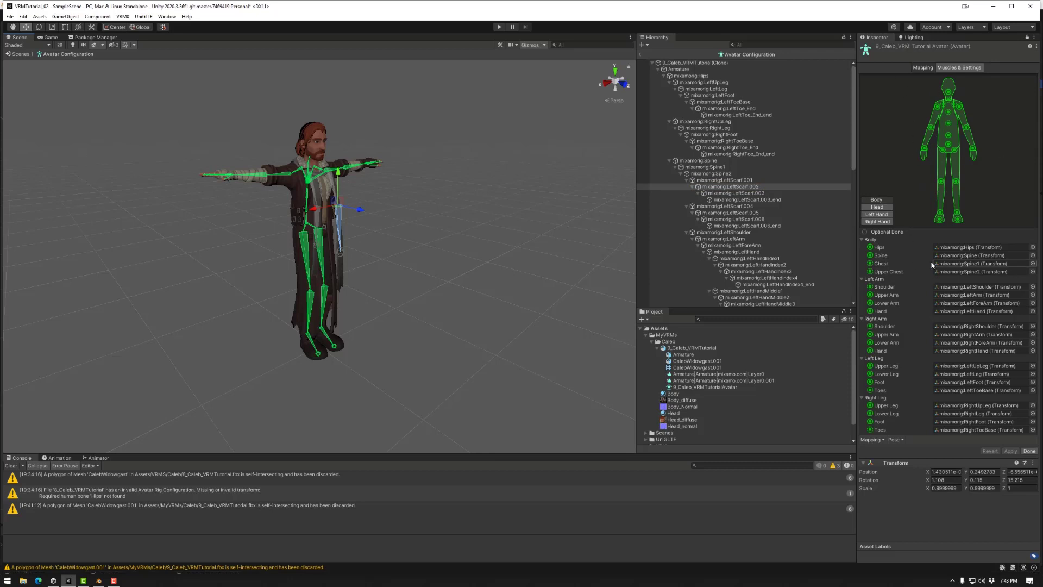
Frame the avatar rig in the view and exit Avatar Configuration back to the scene.
left_click(696, 63)
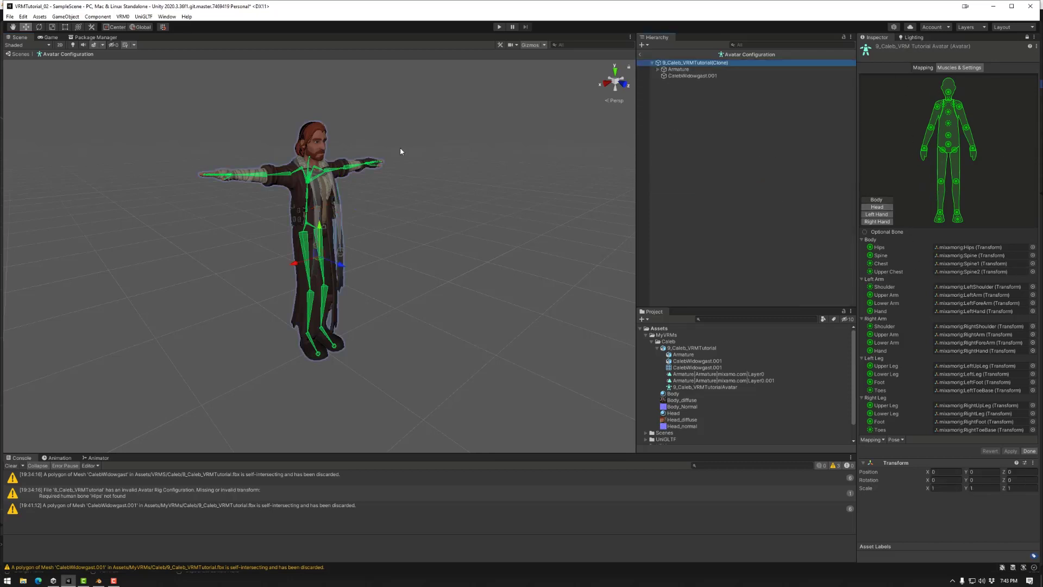
left_click(450, 303)
key("f")
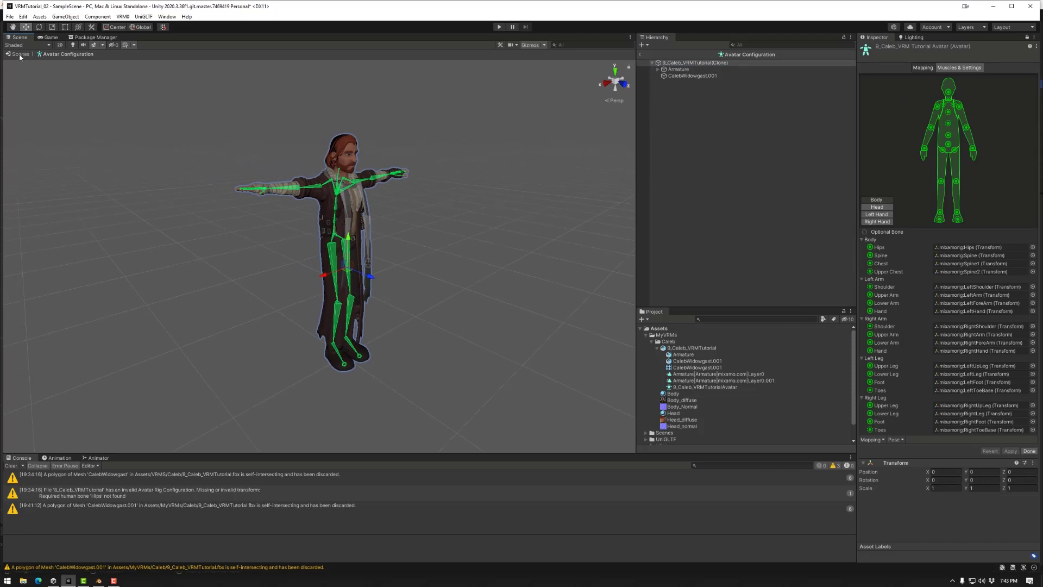
left_click(20, 54)
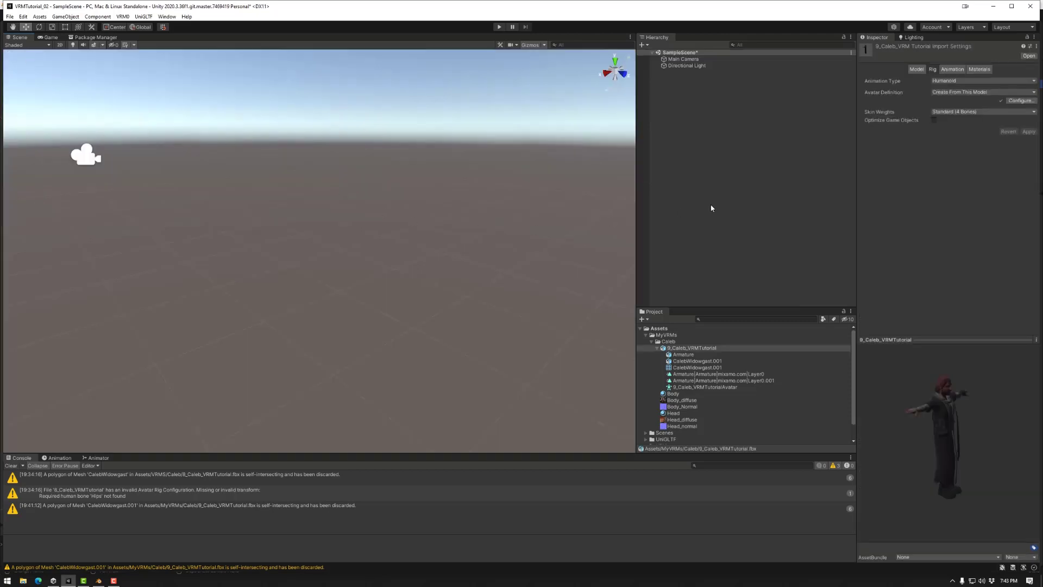
Drag 9_Caleb_VRMTutorial into the Hierarchy to place it in SampleScene.
left_click(676, 348)
left_click_drag(676, 343, 682, 75)
left_click_drag(494, 266, 483, 288, "alt")
scroll(482, 289, "down", 8)
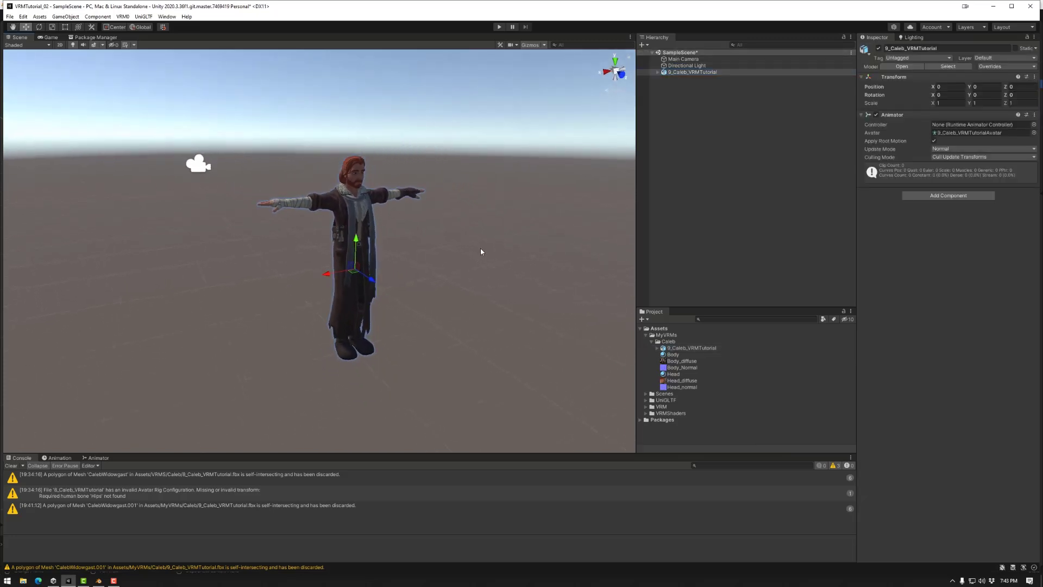
scroll(472, 290, "up", 10)
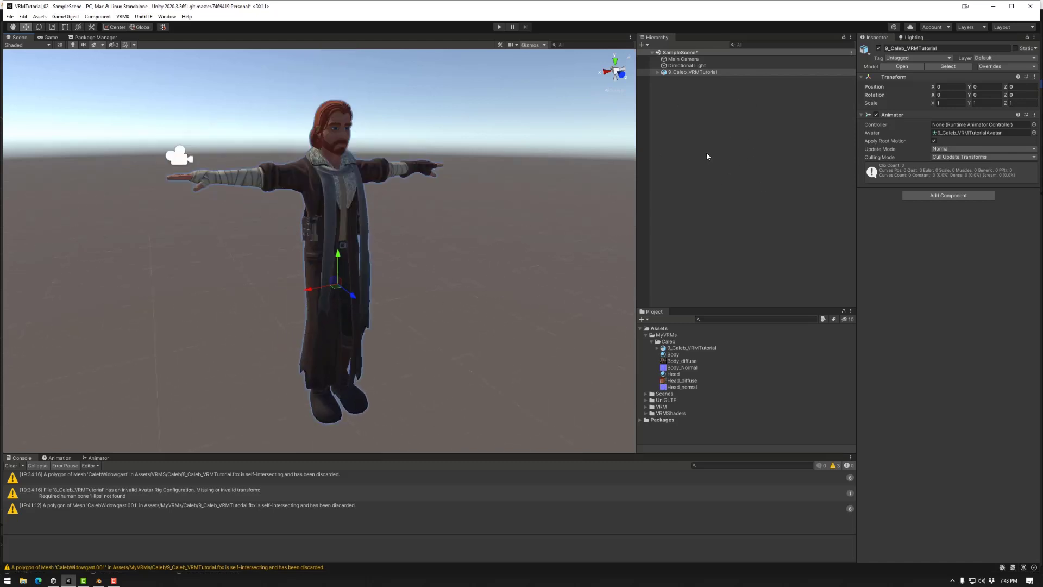
left_click(685, 72)
left_click(123, 17)
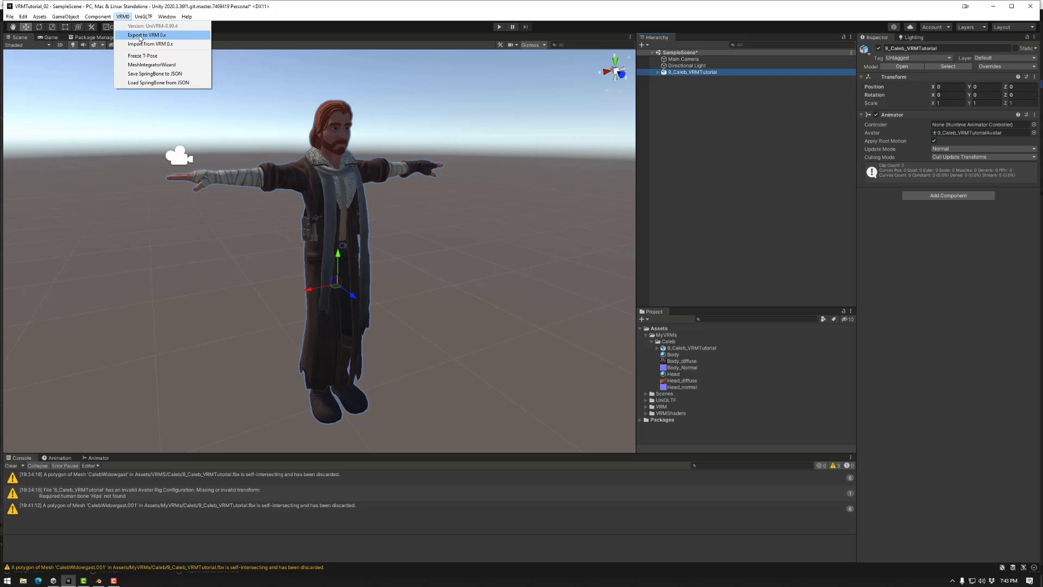
left_click(140, 37)
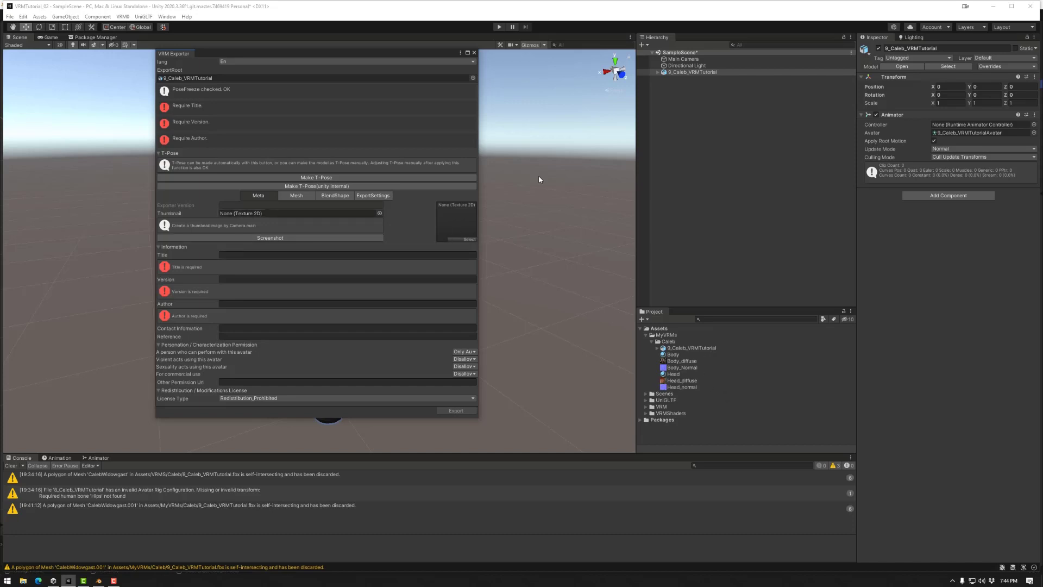
left_click(476, 53)
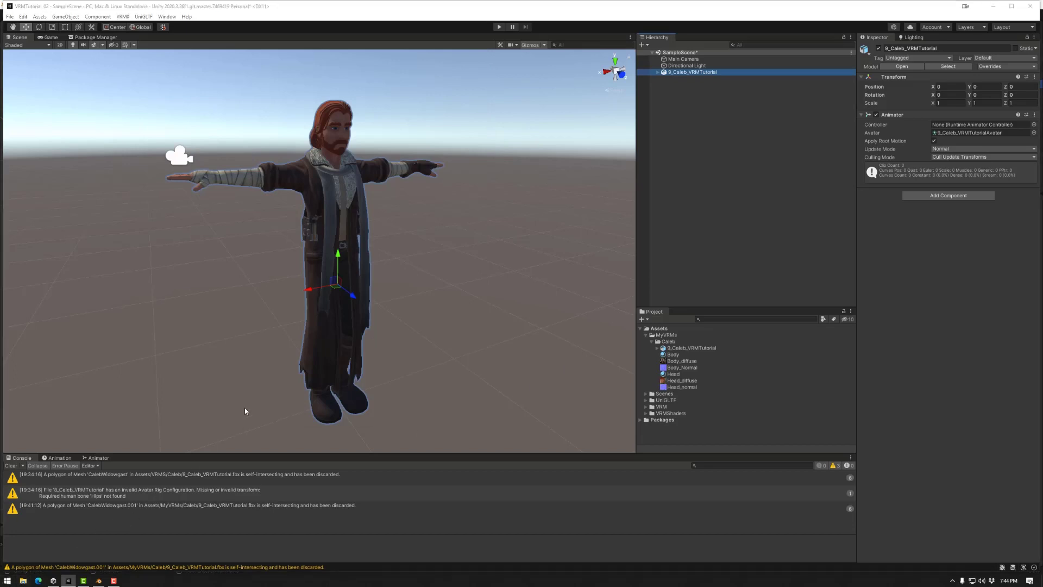
Copy BioPic.png from Explorer's Caleb folder into Unity's Caleb folder, then close Explorer.
left_click(22, 581)
left_click(294, 199)
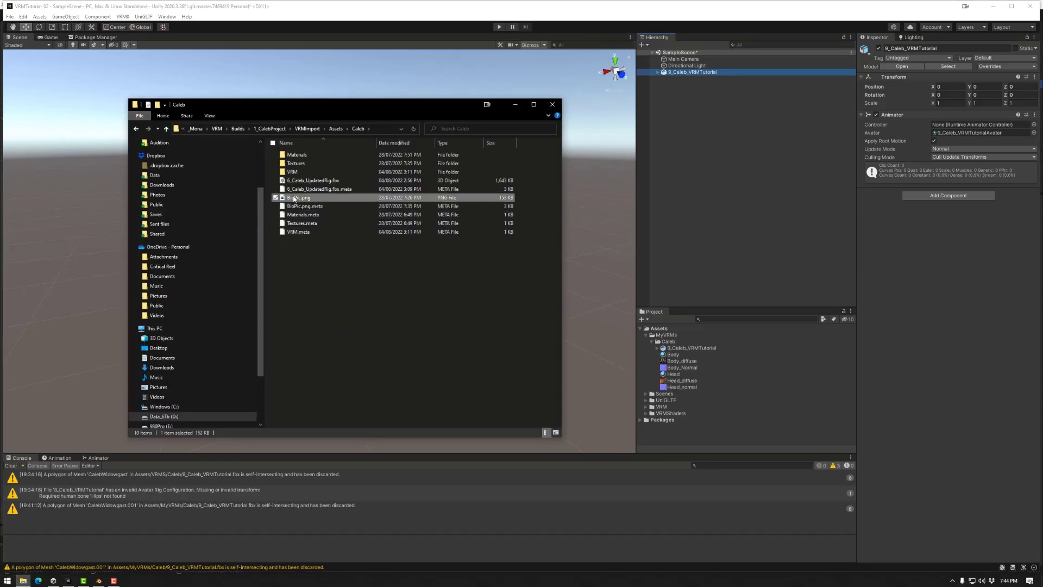
left_click_drag(294, 198, 674, 344)
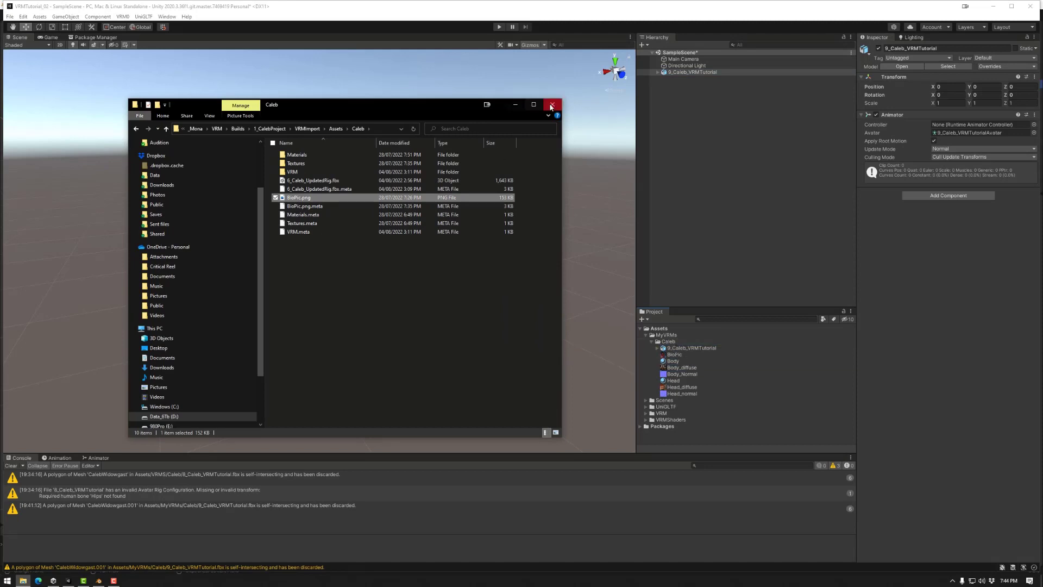
left_click(552, 105)
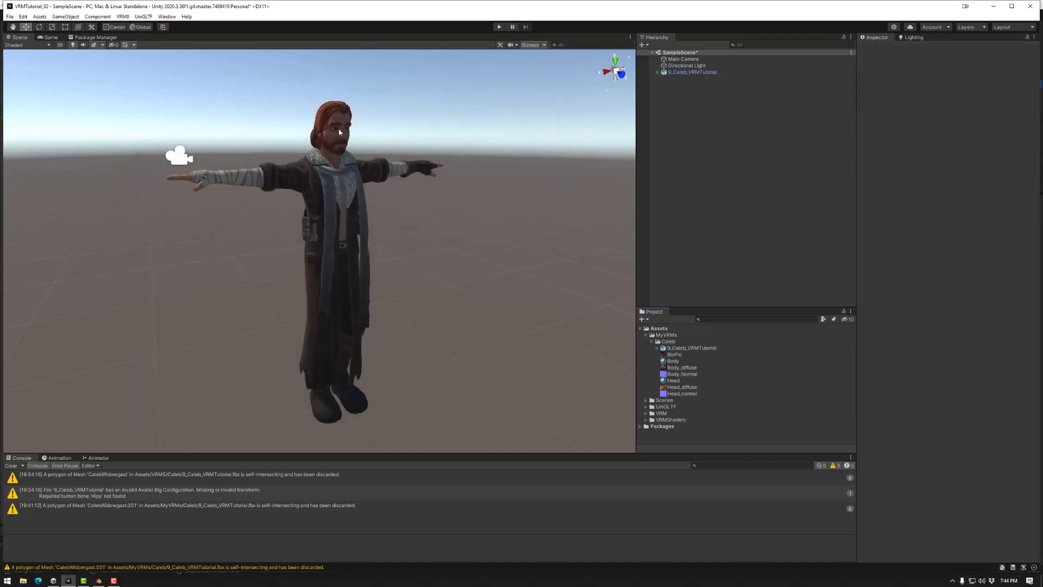
Open VRM0 > Export to VRM 0.x for 9_Caleb_VRMTutorial with BioPic as thumbnail.
left_click(690, 72)
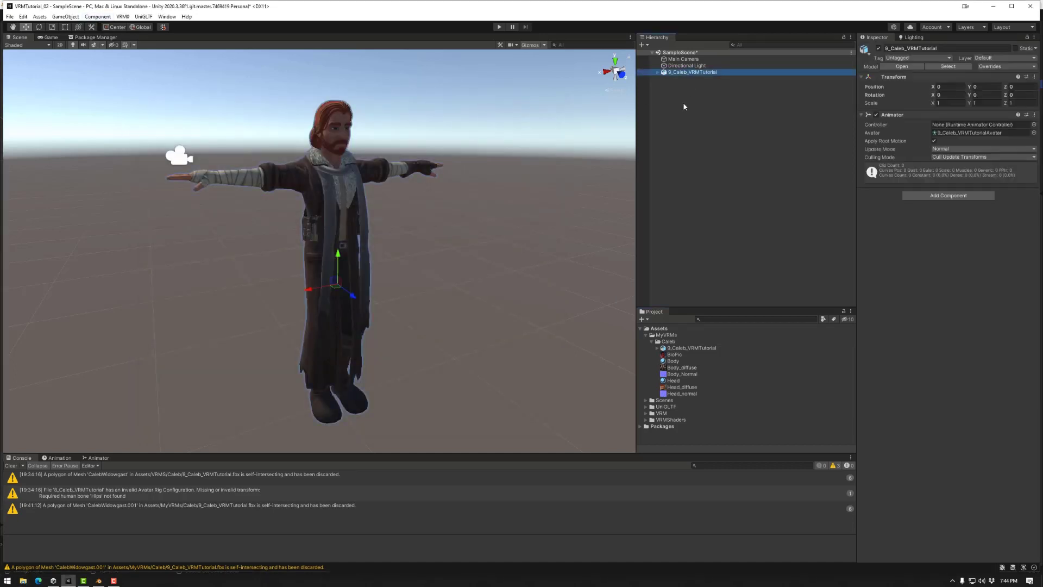
left_click(98, 16)
mouse_move(123, 16)
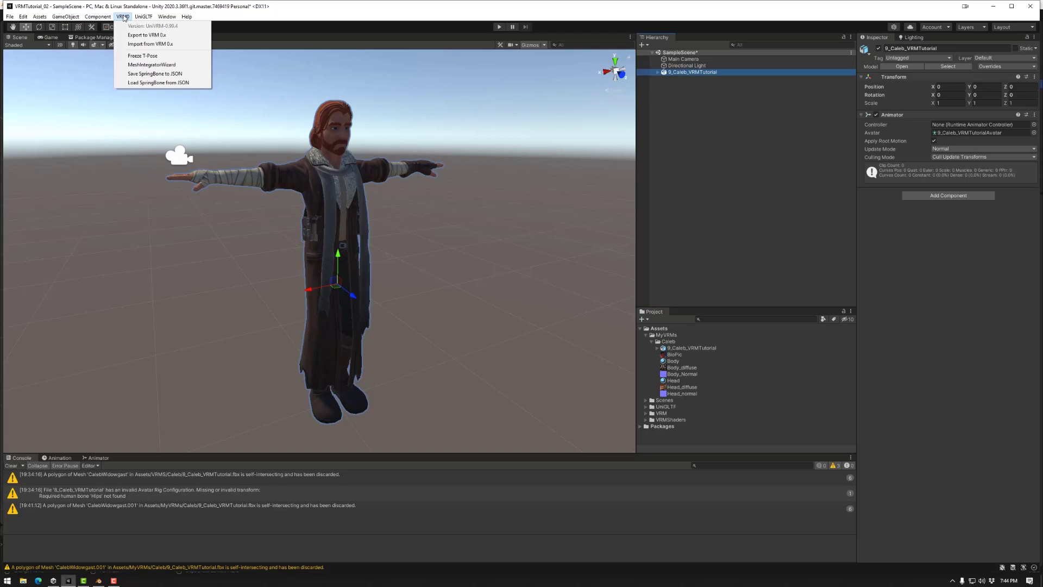
left_click(145, 36)
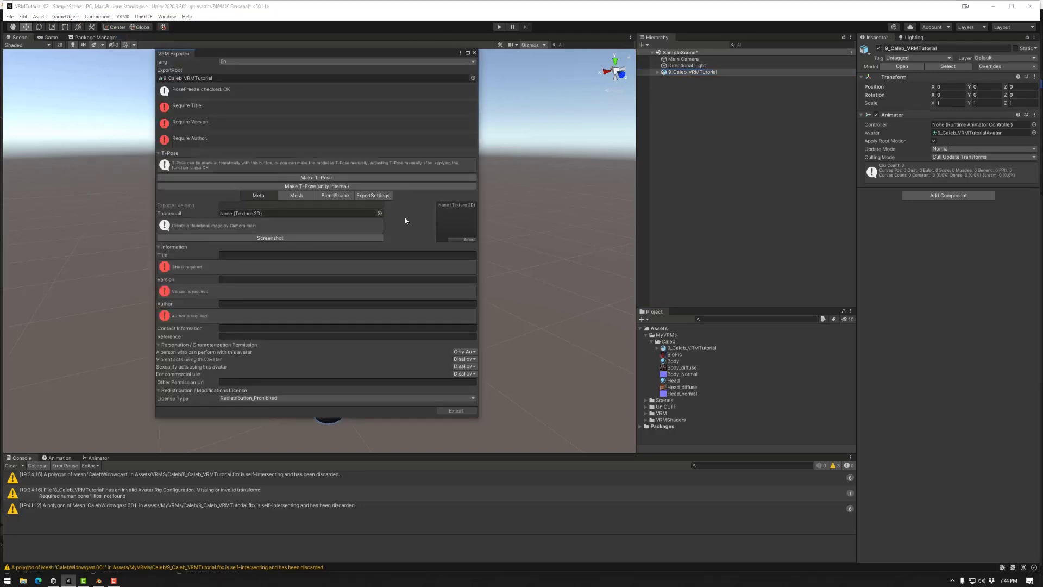
left_click_drag(674, 354, 451, 224)
Browse the exporter's Mesh, BlendShape and ExportSettings pages, ending on Meta.
left_click(294, 201)
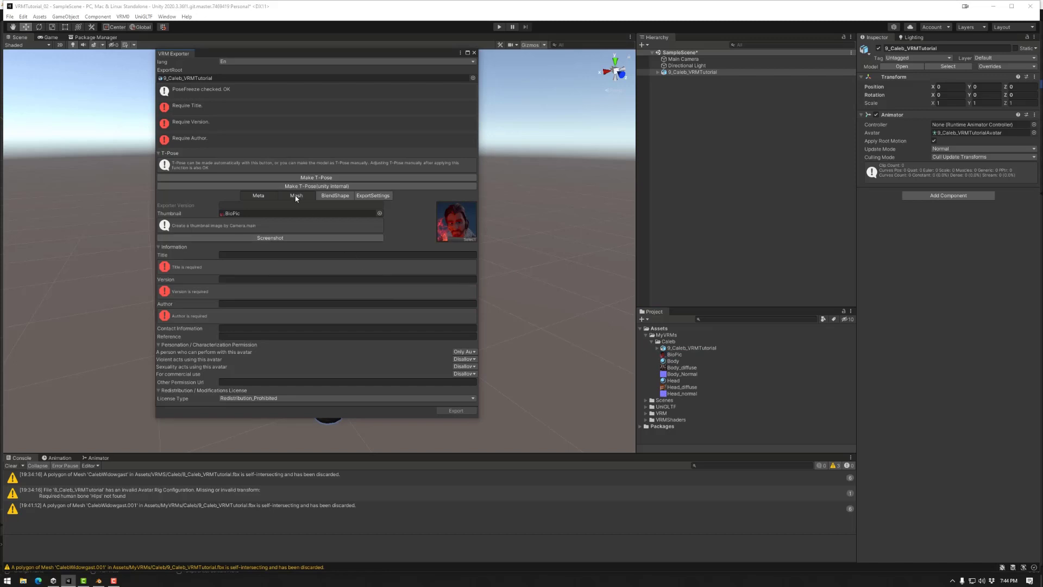
left_click(333, 197)
left_click(374, 197)
left_click(261, 196)
left_click(341, 196)
left_click(369, 196)
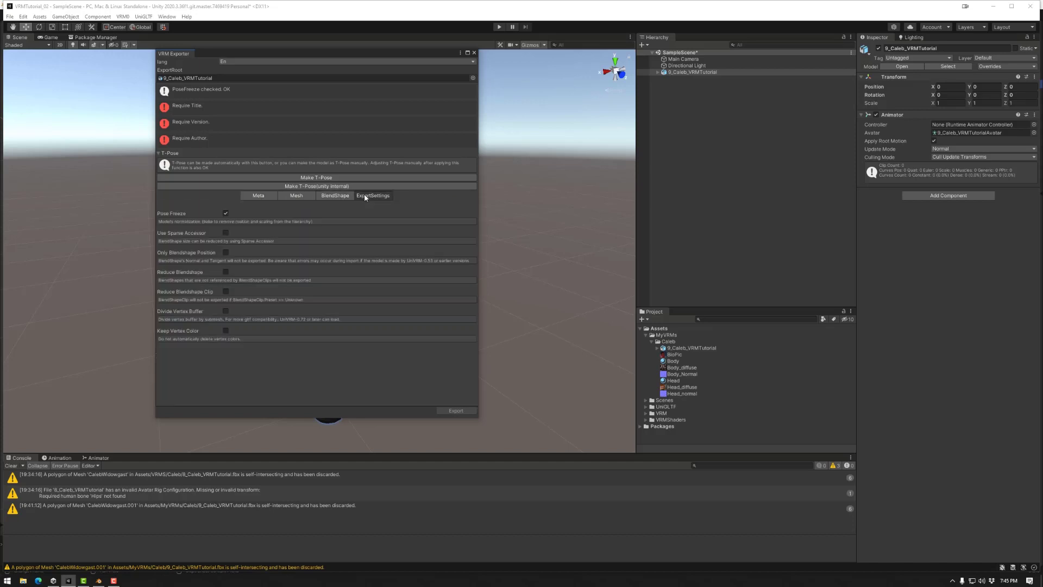
left_click(264, 196)
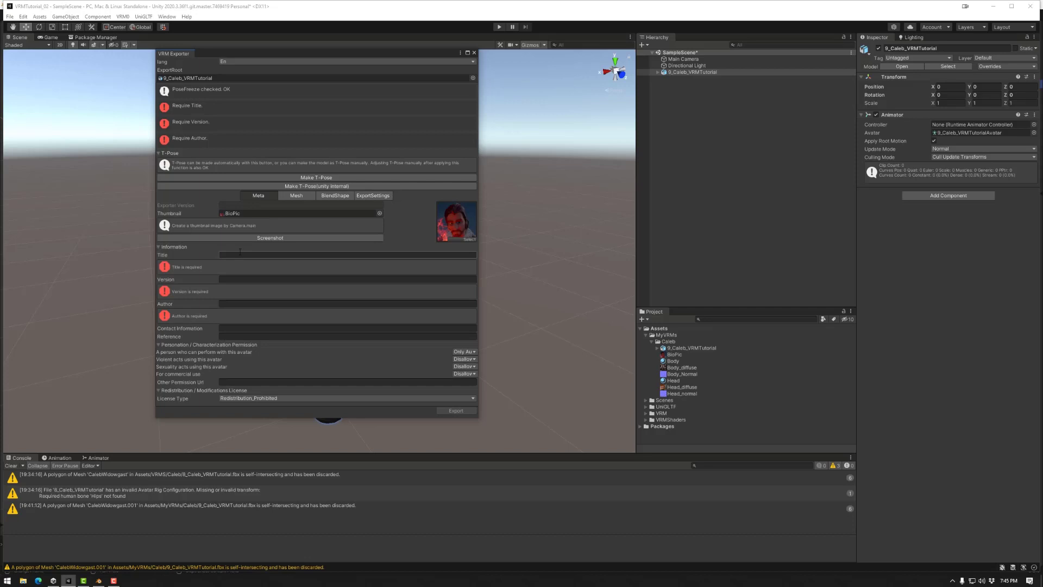
Fill in title Caleb Widowgast, version 1, contact monaverse.com and the Critical Role Campaign 2 reference.
type("Caleb Widowgast")
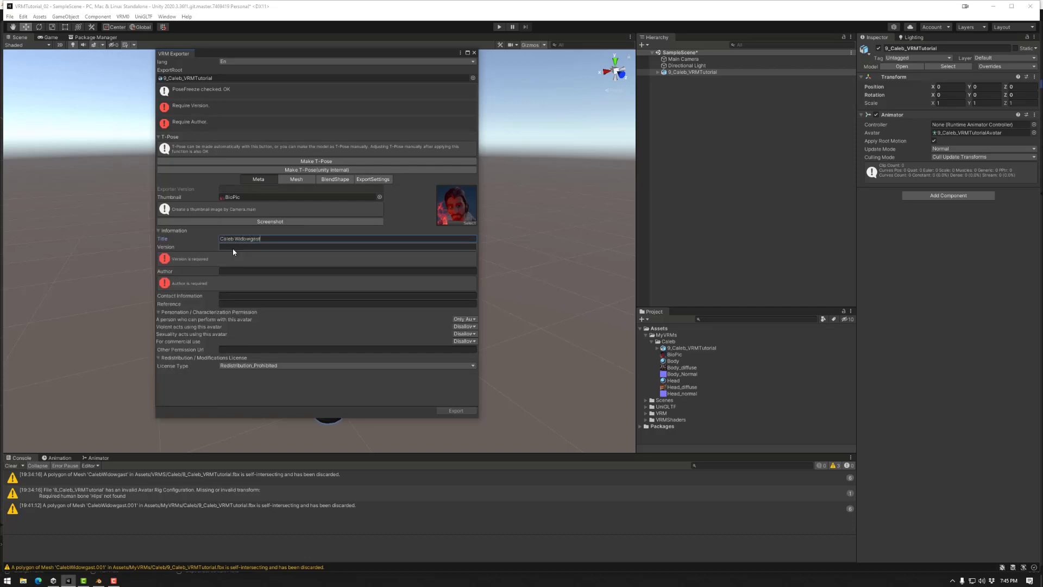
left_click(233, 248)
type("1")
left_click(237, 265)
type("monaverse.com")
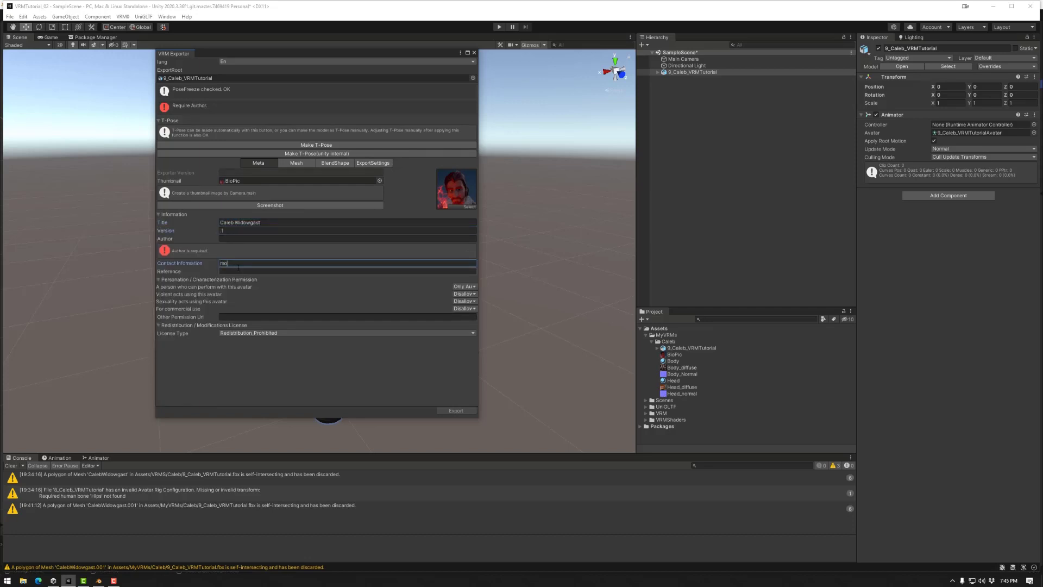
left_click(241, 272)
type("Critical ")
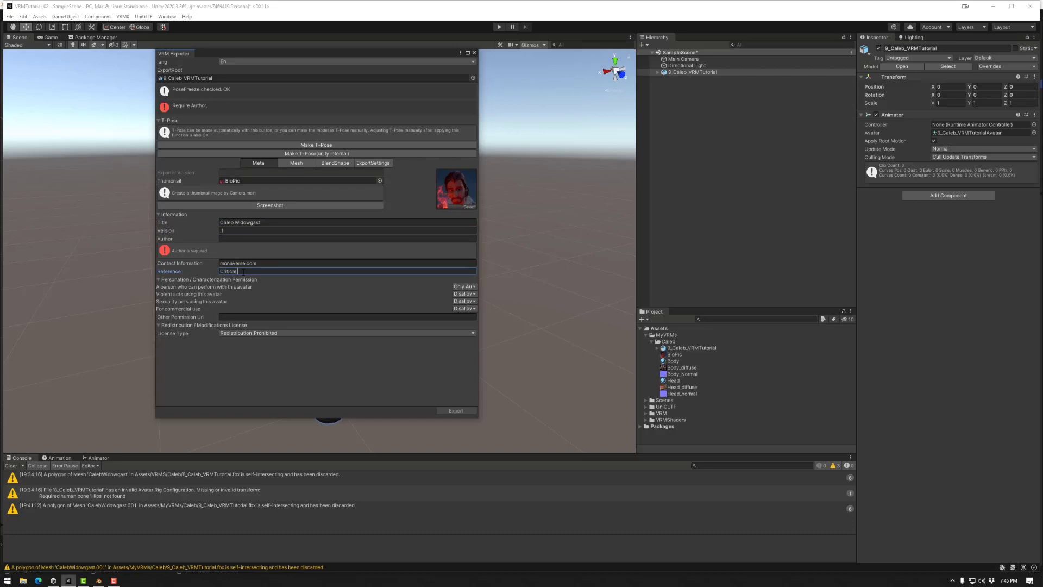
type("Role Campaign 2 Character - Caleb Widowgast")
Set permissions: Only Author performance, violent and sexual acts allowed, no commercial use, Redistribution_Prohibited license.
left_click(473, 287)
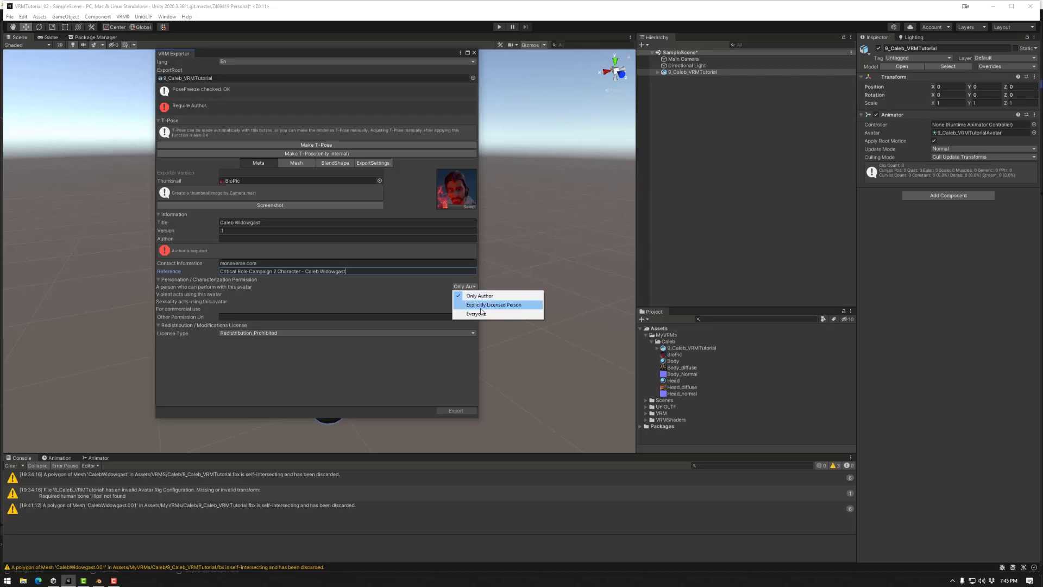
left_click(423, 294)
left_click(466, 294)
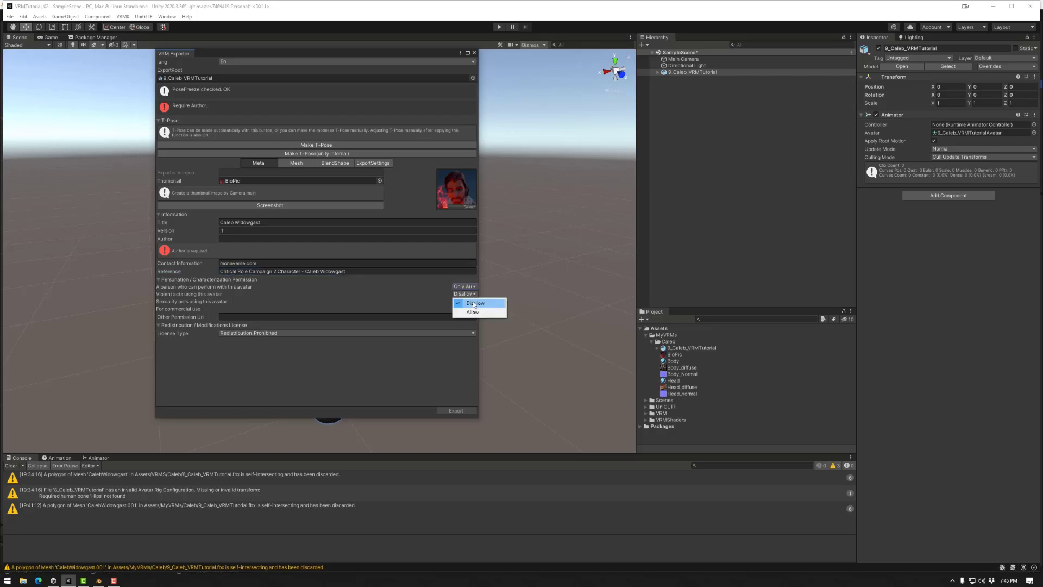
left_click(472, 312)
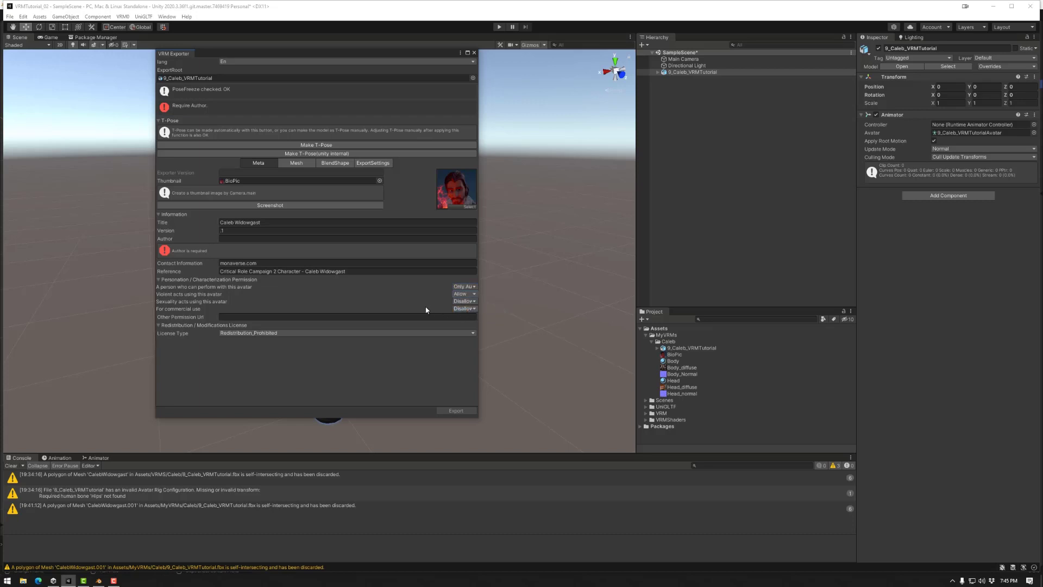
left_click(465, 308)
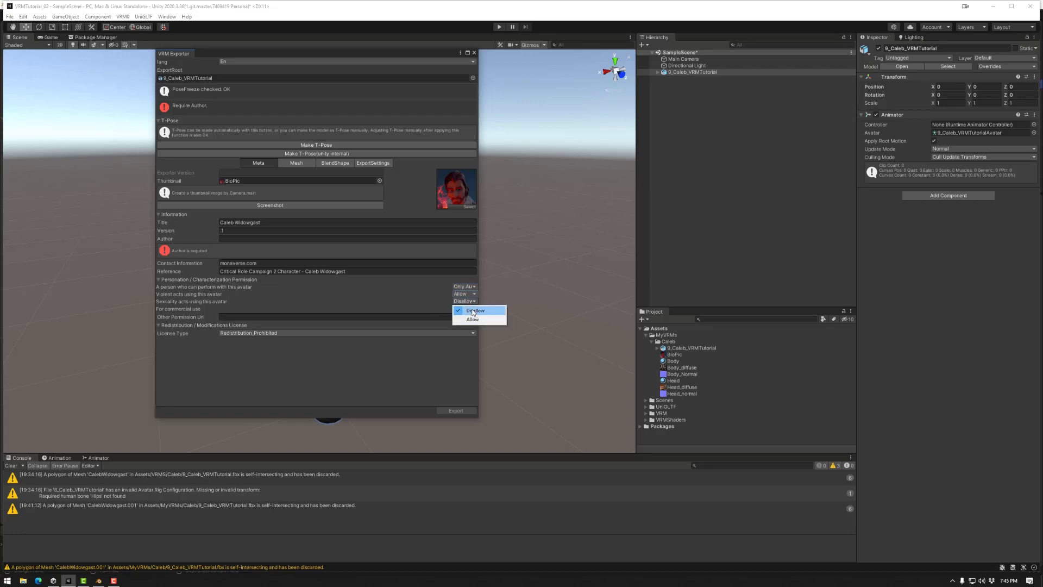
left_click(470, 320)
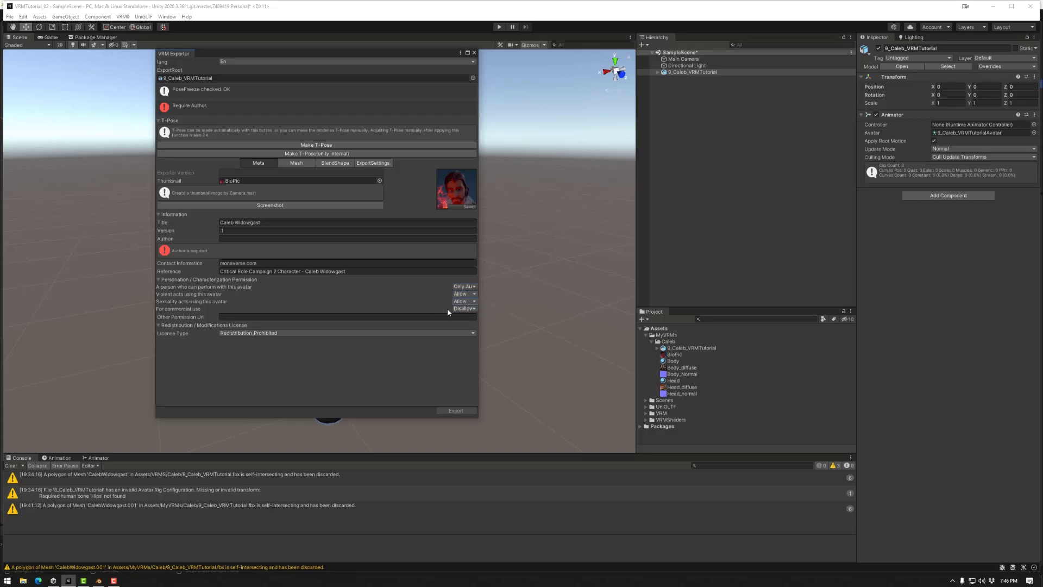
left_click(470, 309)
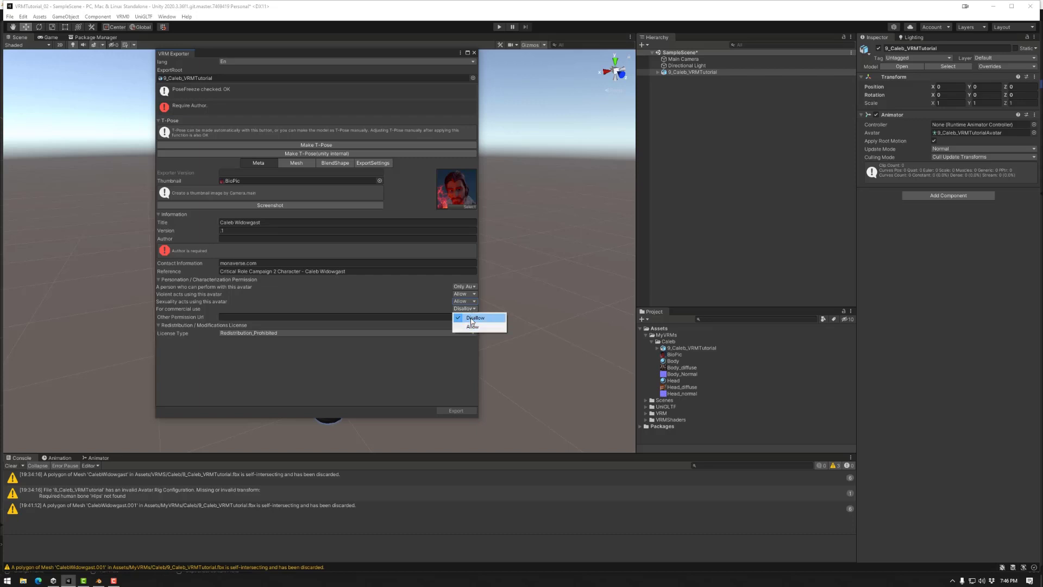
left_click(467, 318)
left_click(243, 317)
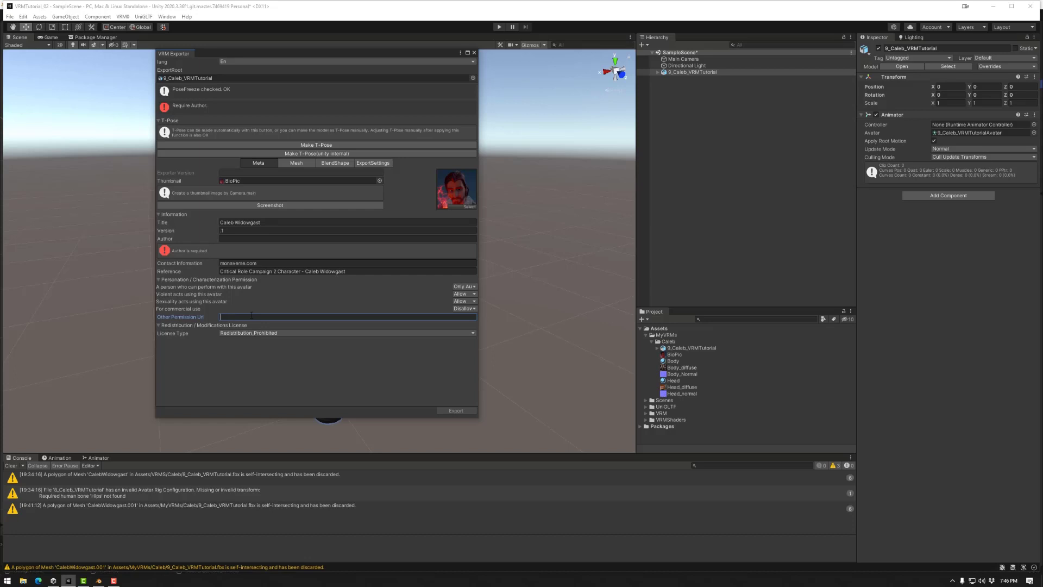
left_click(256, 333)
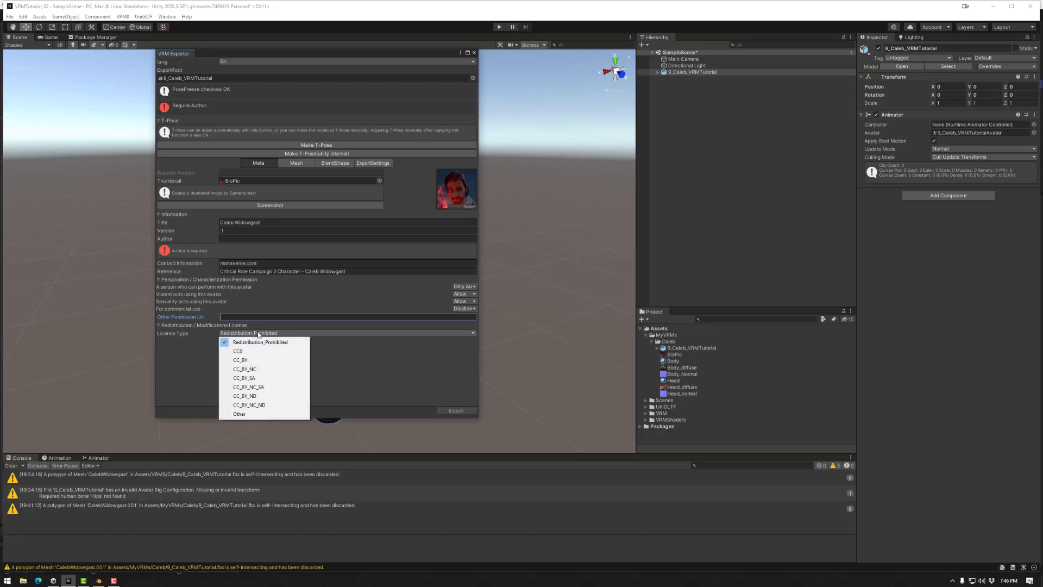
left_click(255, 342)
Enter the author name and switch the exporter language to English.
left_click(234, 238)
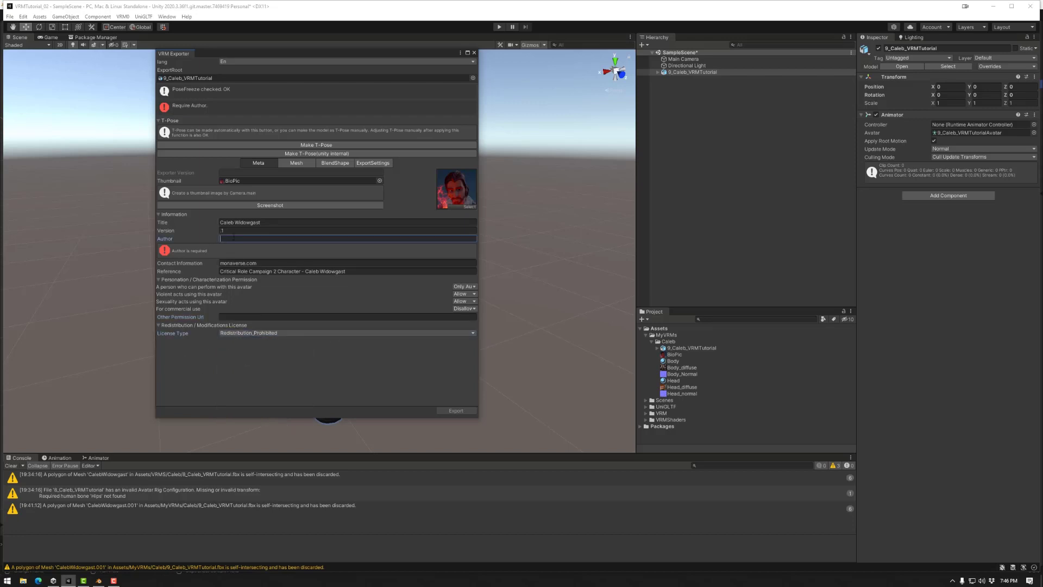
type("The Matt Empire")
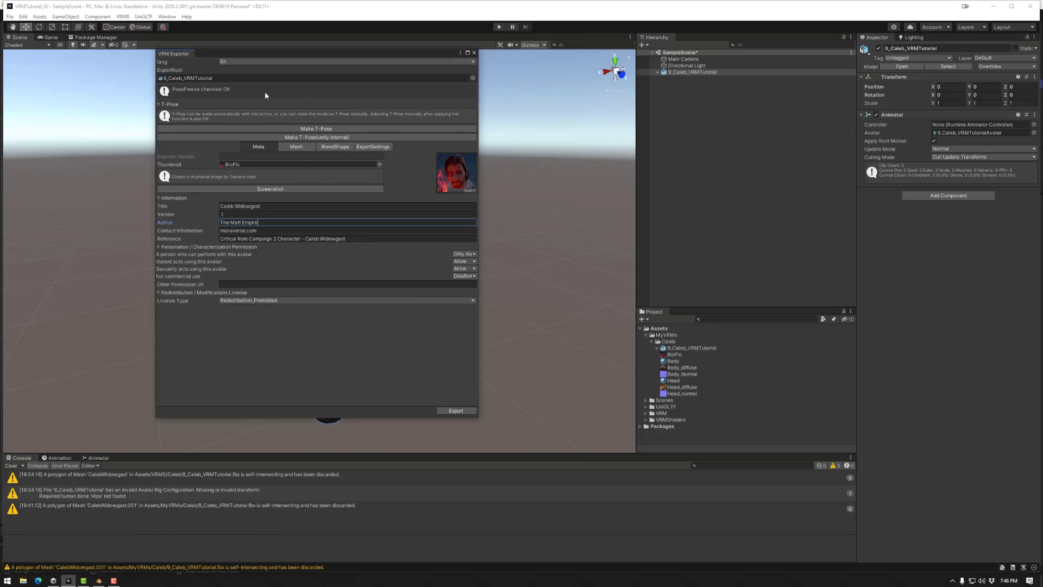
left_click(261, 62)
left_click(242, 68)
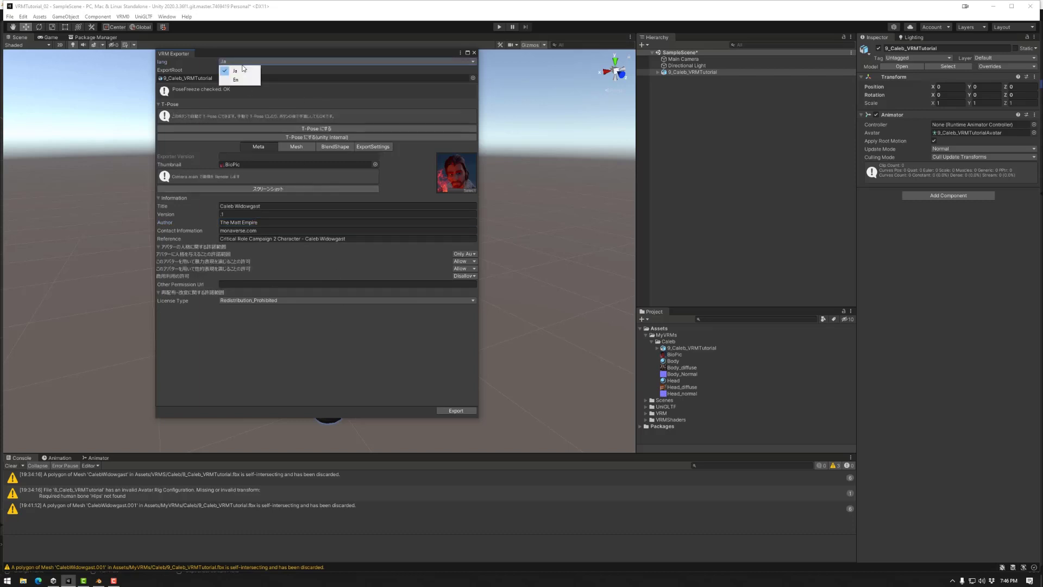
left_click(236, 80)
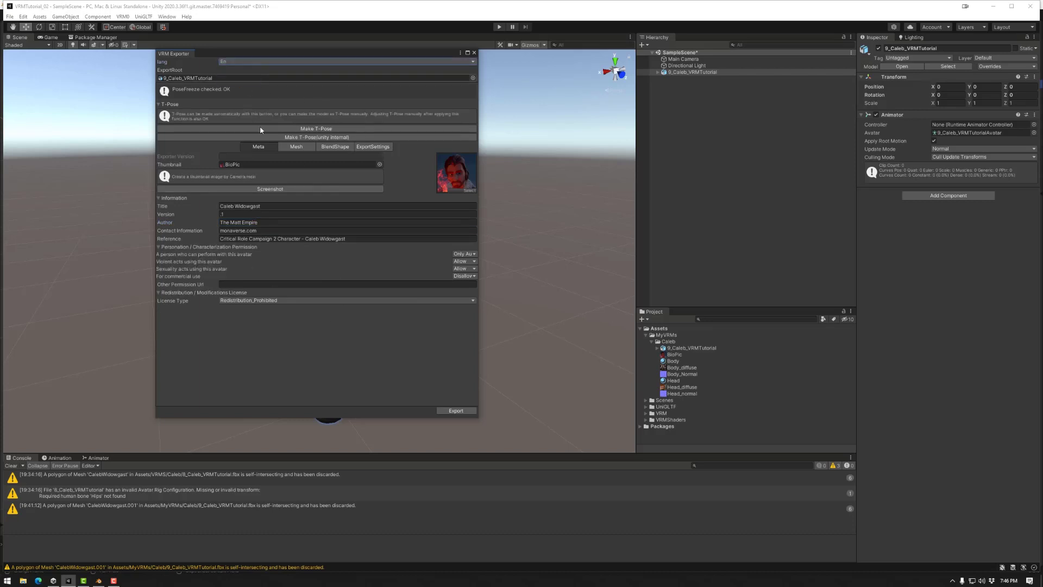
Export the character as Caleb_Widowgast.vrm into the VRM > Caleb folder.
left_click(456, 411)
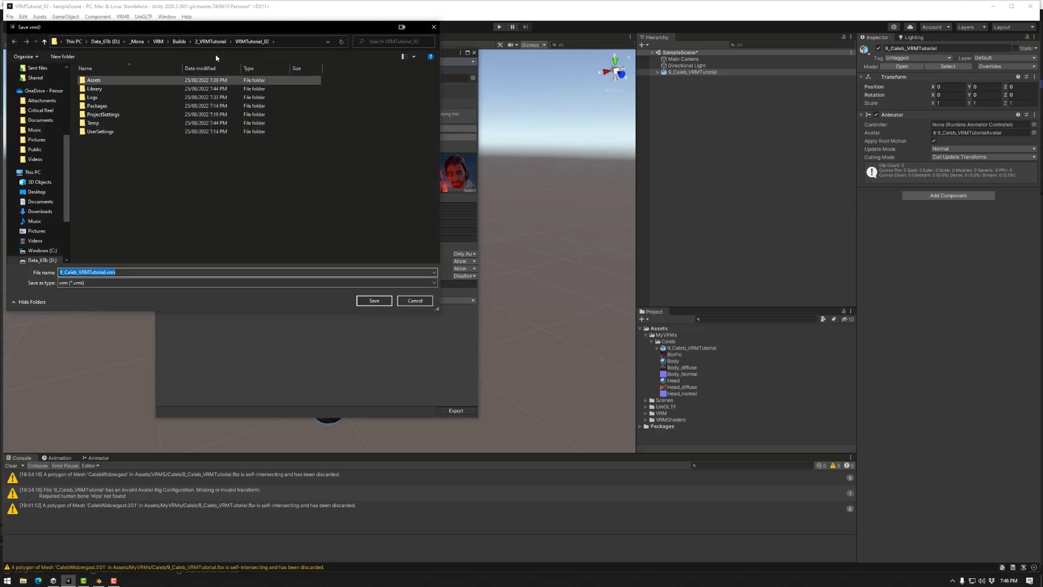
left_click(158, 41)
double_click(102, 89)
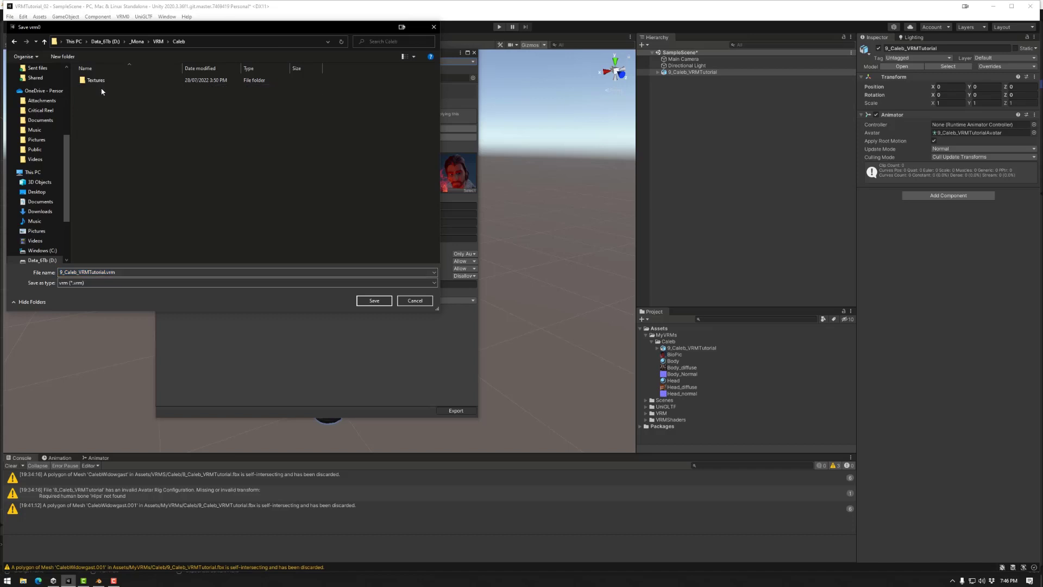
left_click(98, 272)
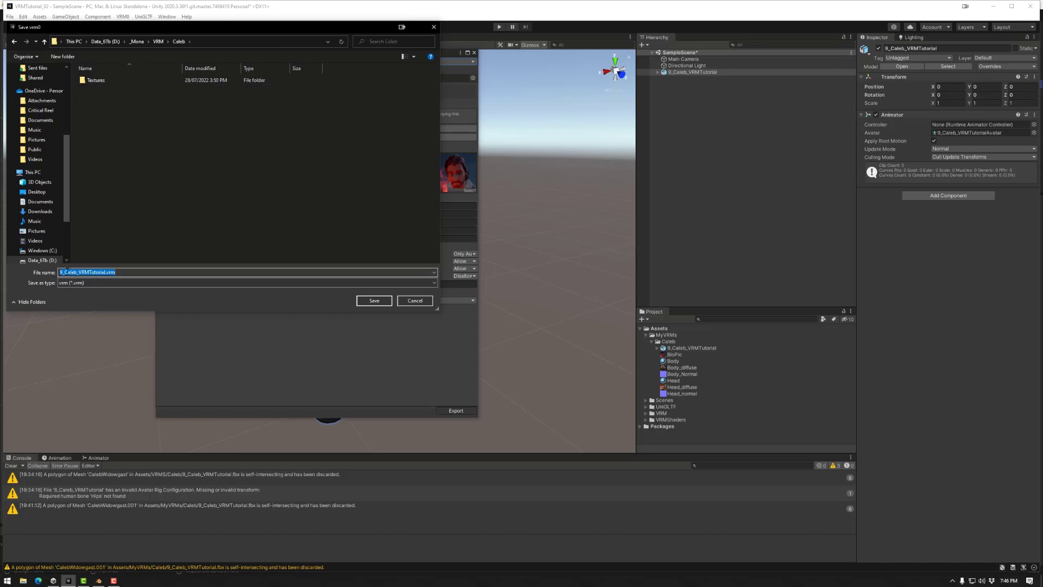
key("Home")
key("Delete")
key("Delete")
left_click_drag(99, 272, 75, 272)
type("Widowgast")
left_click(375, 301)
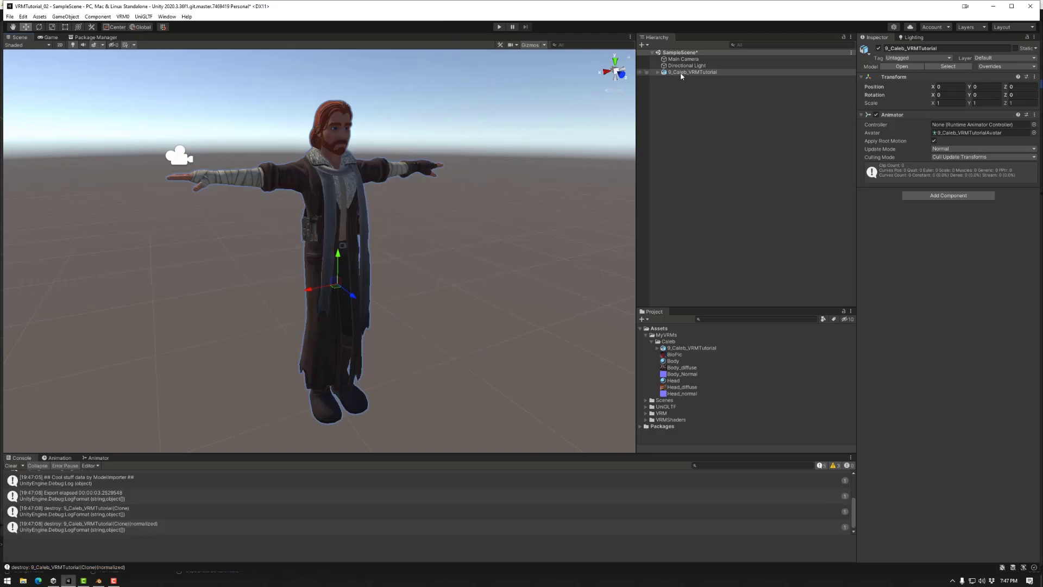
Deactivate the original character and import Caleb_Widowgast.vrm with the VRM 0.x importer.
left_click(683, 72)
left_click(879, 48)
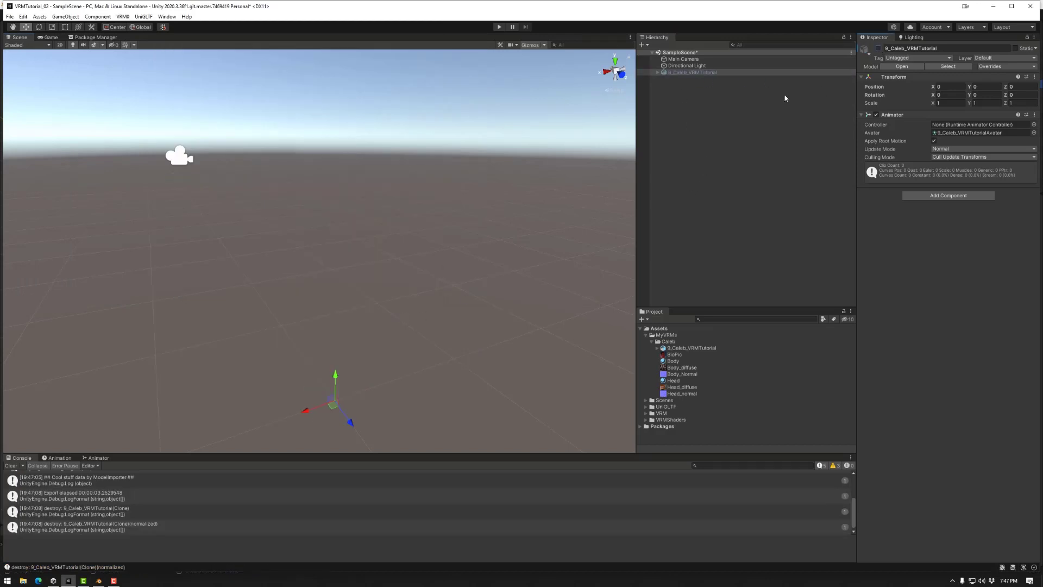
left_click(123, 16)
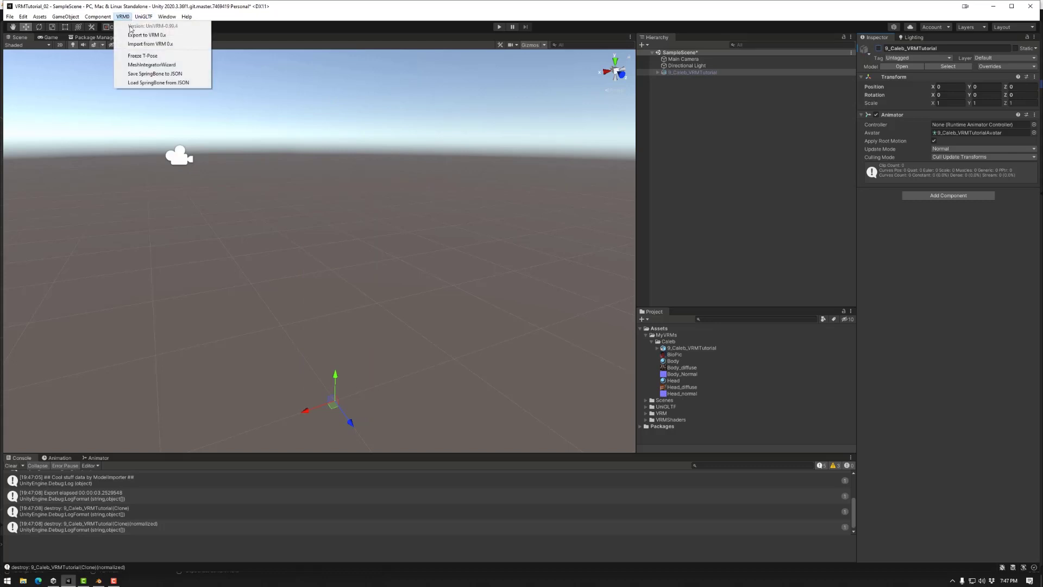
left_click(136, 44)
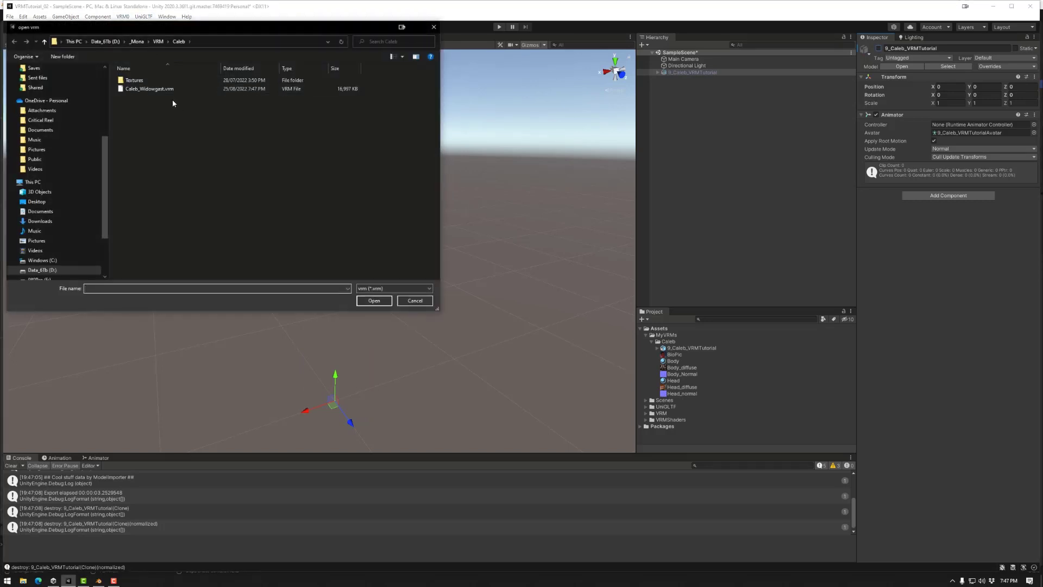
left_click(149, 90)
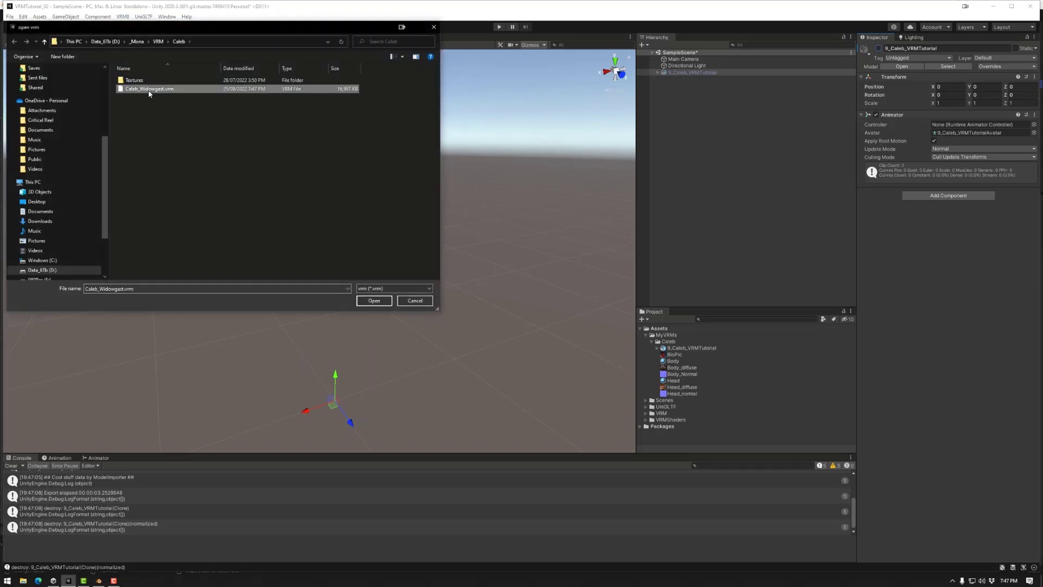
left_click(375, 301)
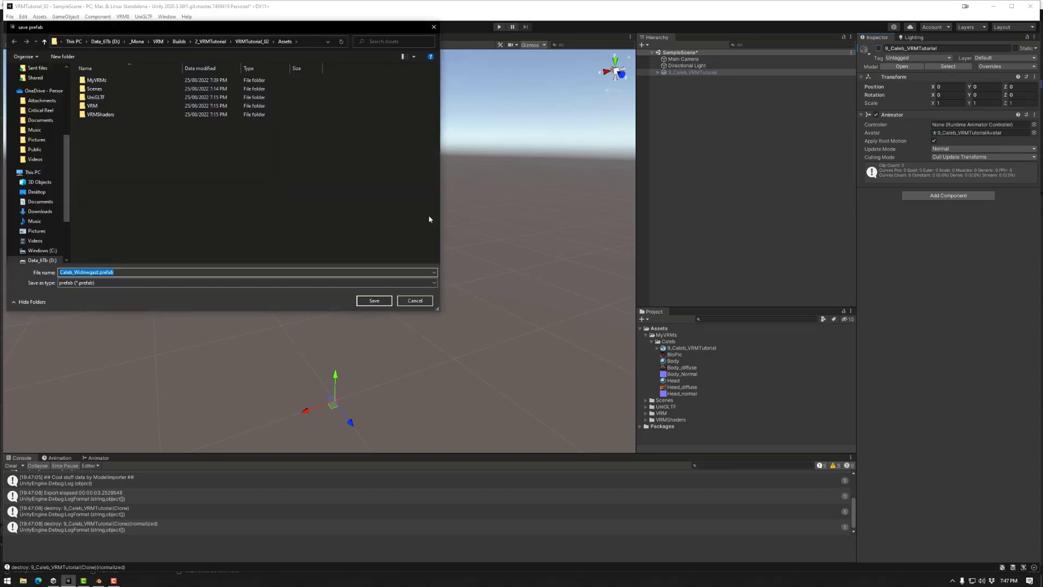
Save the imported character as a prefab in Assets/MyVRMs/Caleb.
double_click(103, 81)
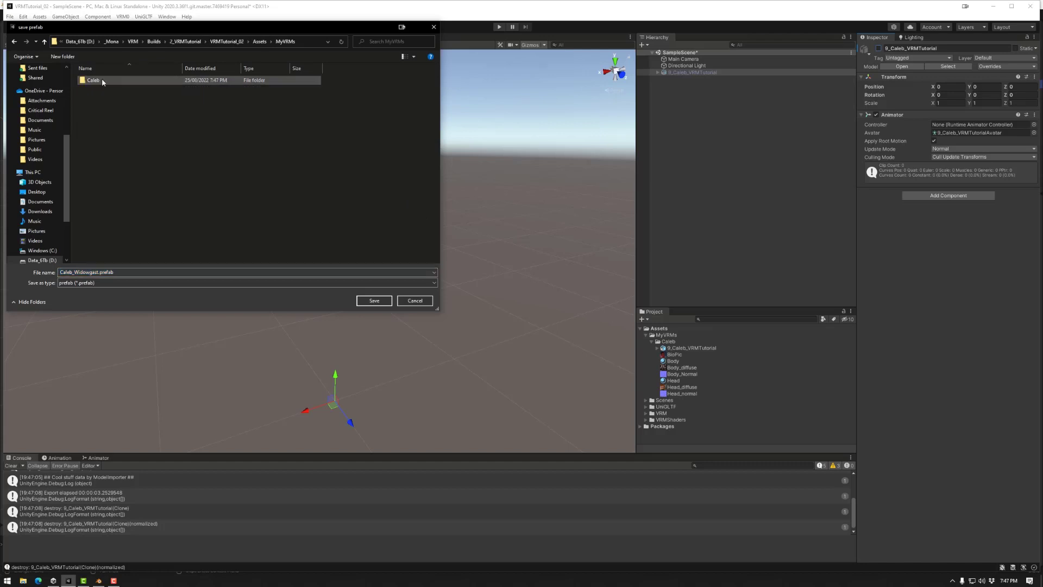
double_click(93, 81)
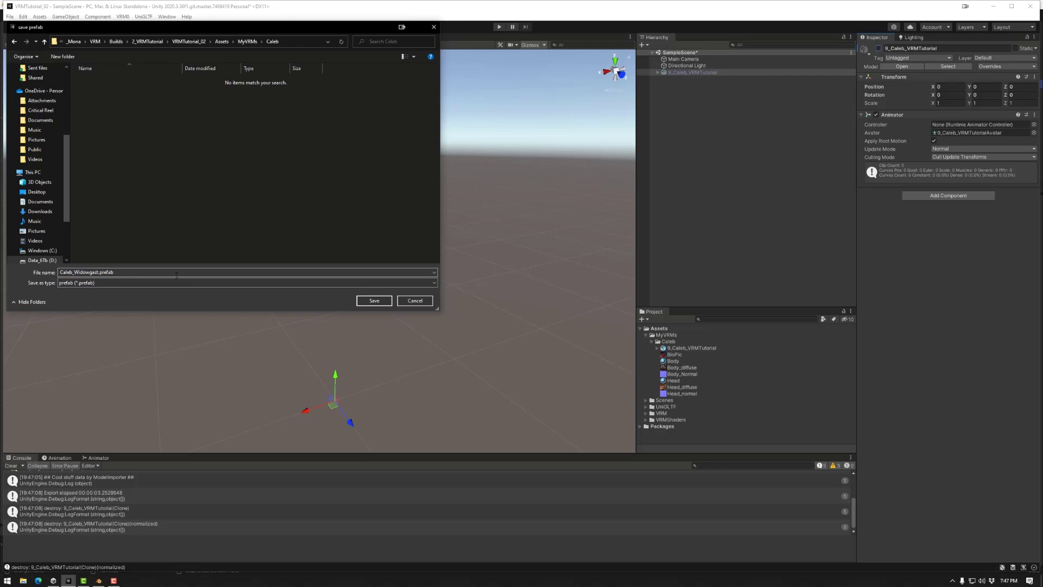
left_click(374, 300)
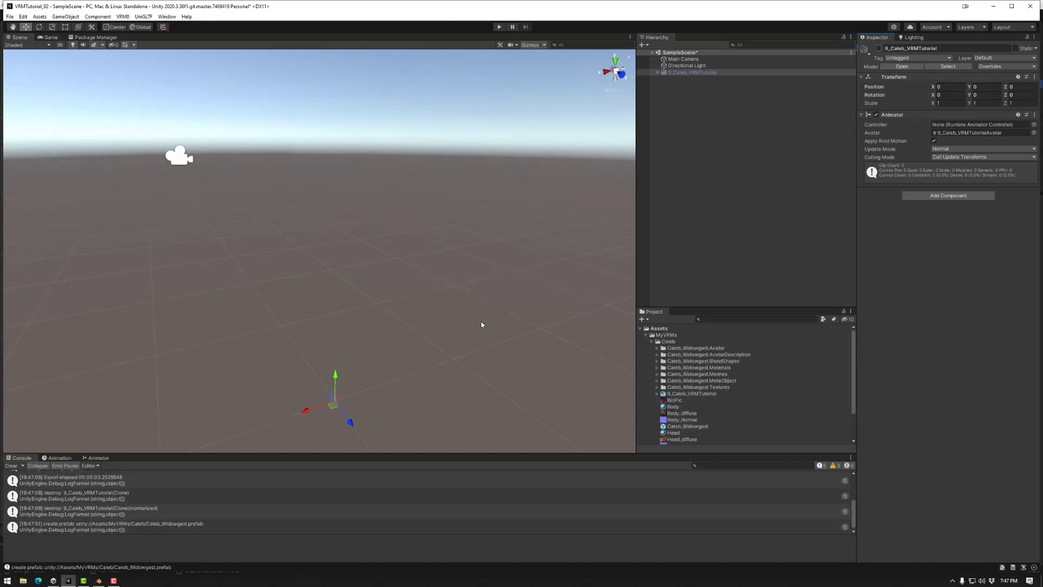
left_click(657, 362)
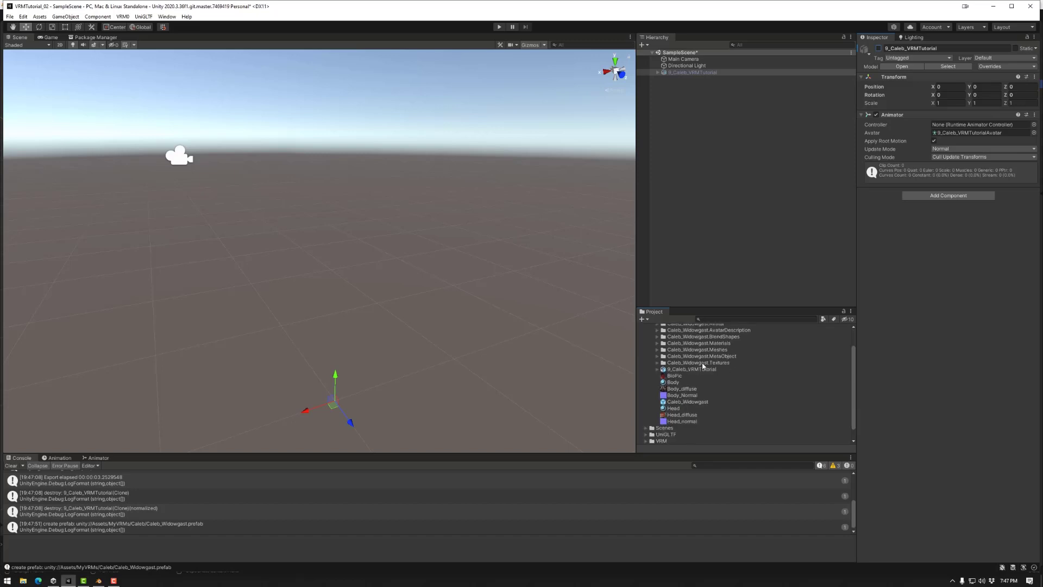
scroll(717, 360, "up", 2)
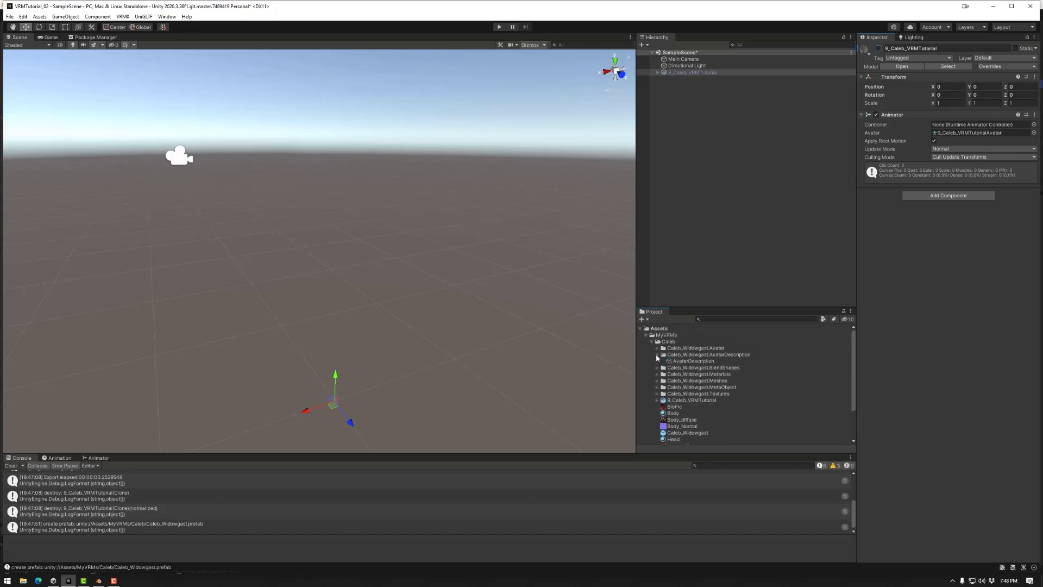
left_click(657, 361)
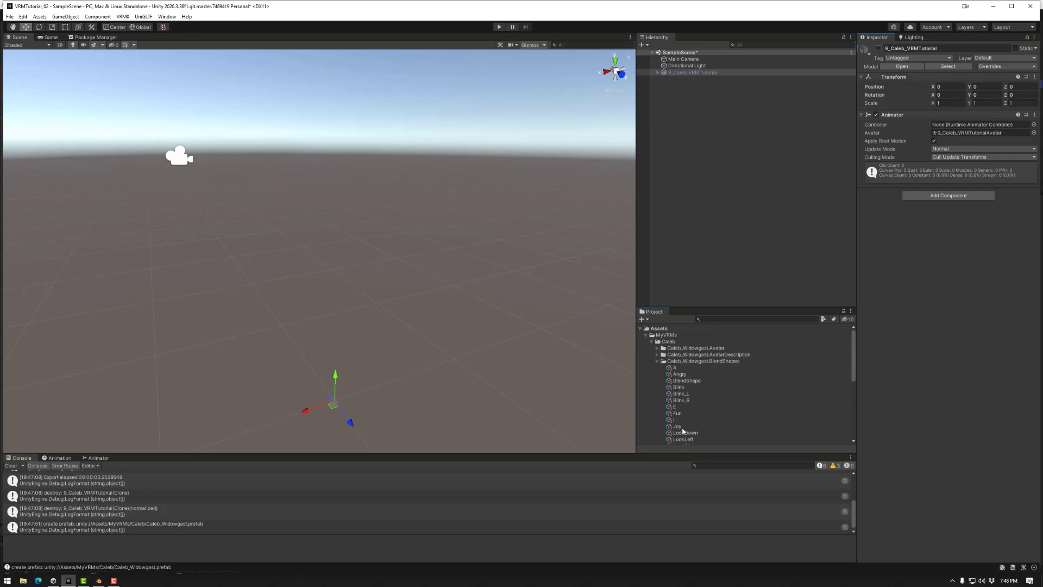
scroll(683, 431, "down", 3)
scroll(671, 392, "up", 3)
left_click(656, 361)
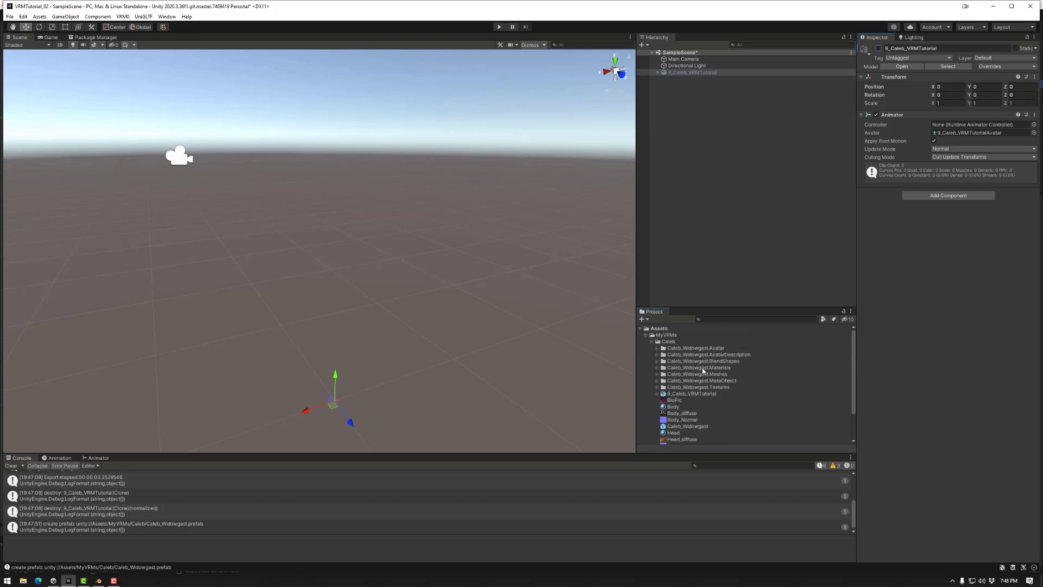
scroll(703, 369, "down", 2)
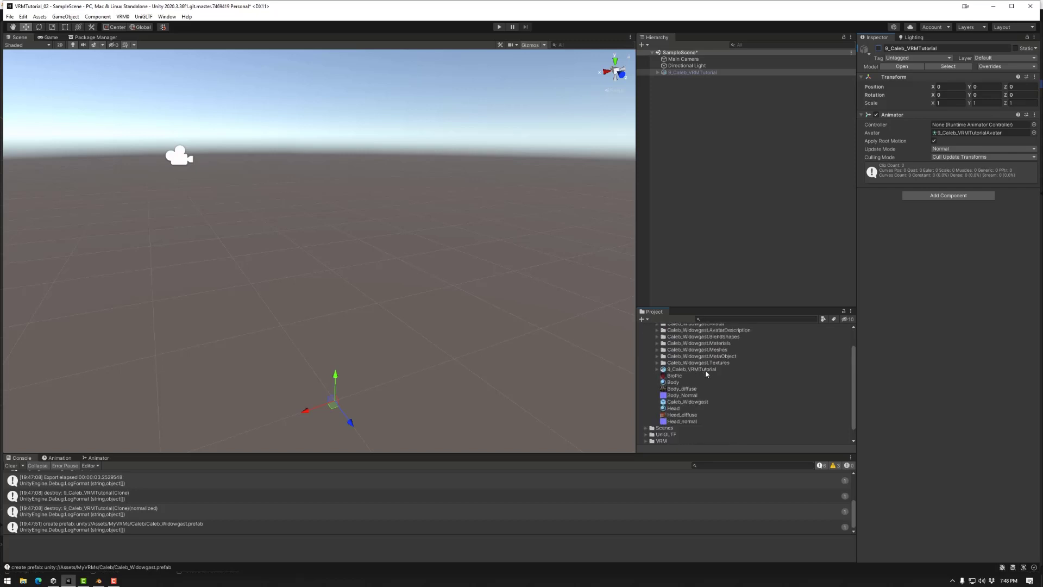
Place the Caleb_Widowgast prefab into SampleScene and expand its children in the Hierarchy.
left_click(682, 402)
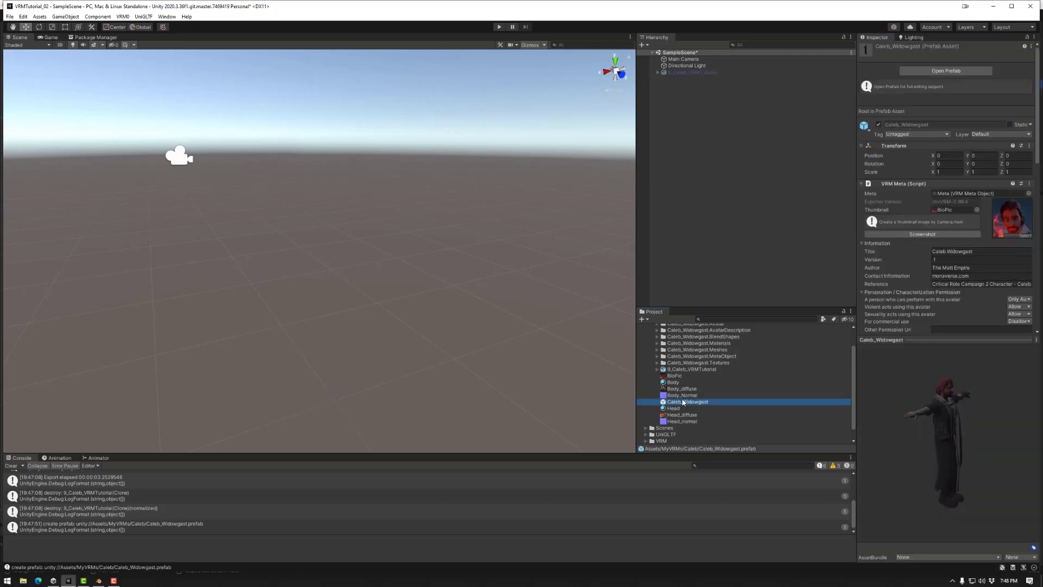
left_click_drag(684, 402, 675, 54)
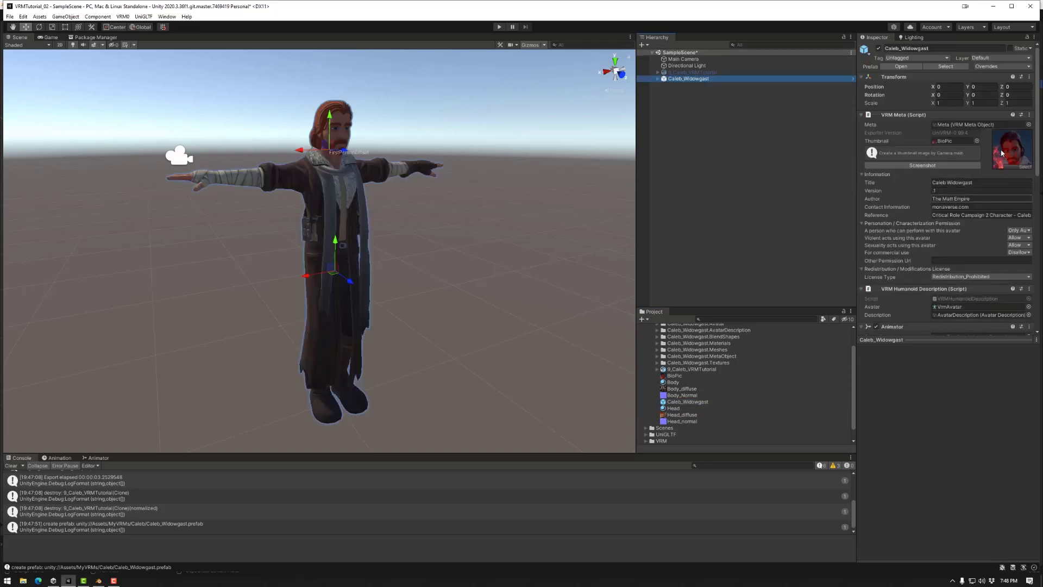
left_click(658, 79)
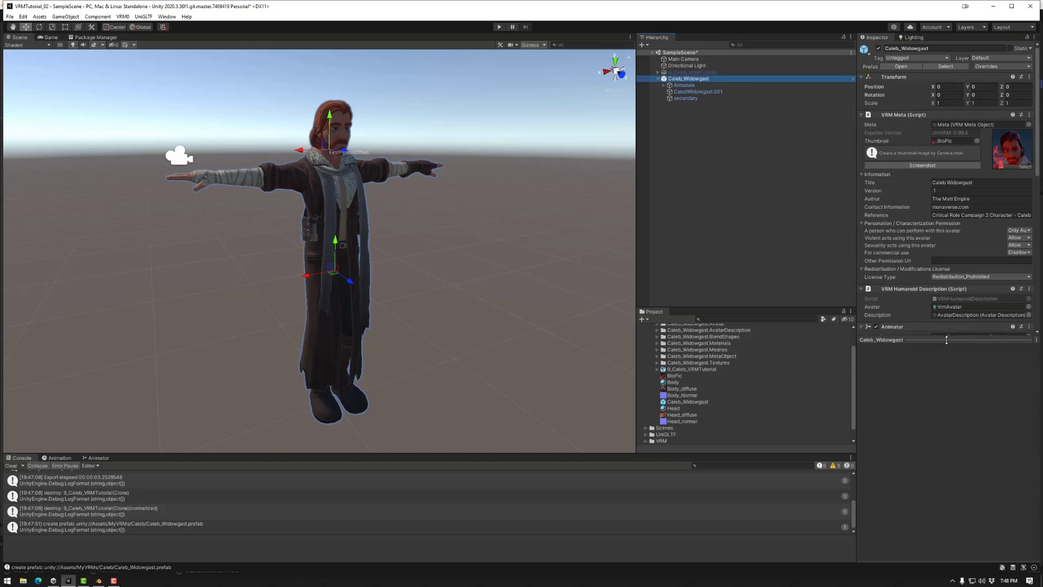
Review the prefab's VRM components in the Inspector, then select the CalebWidowgast.001 mesh.
left_click_drag(944, 339, 943, 534)
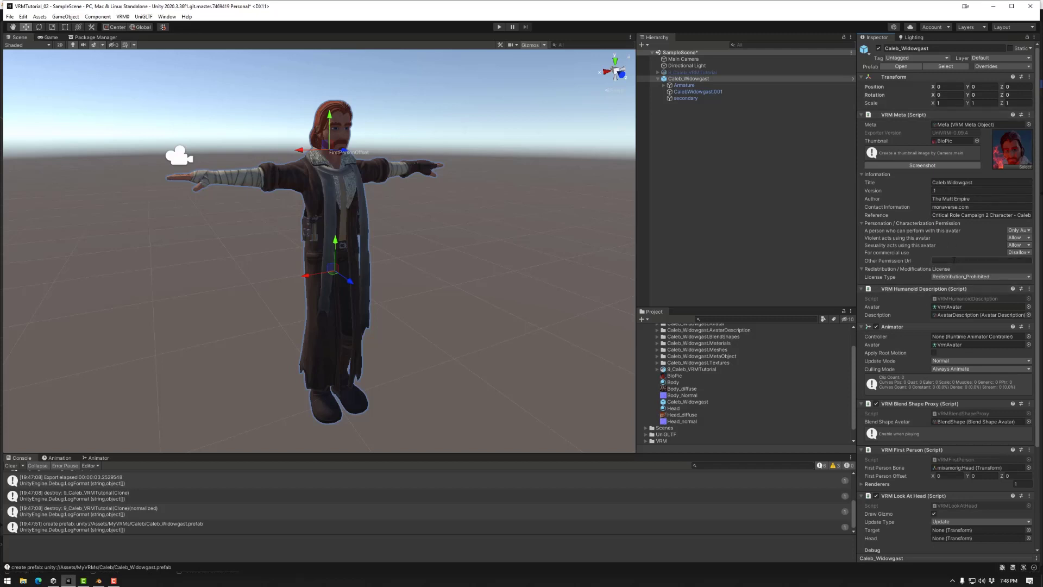
scroll(936, 298, "down", 3)
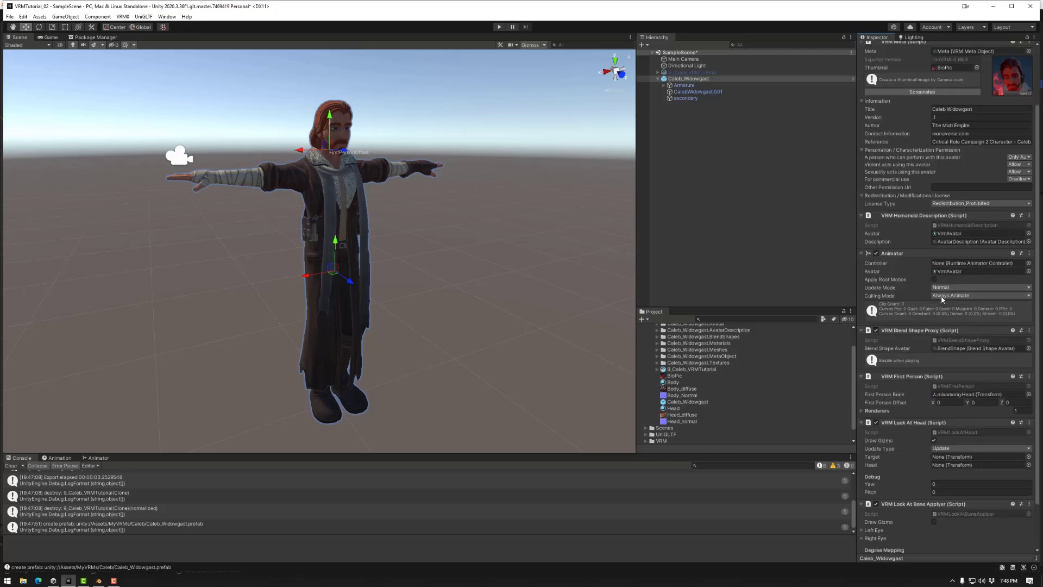
scroll(943, 299, "down", 2)
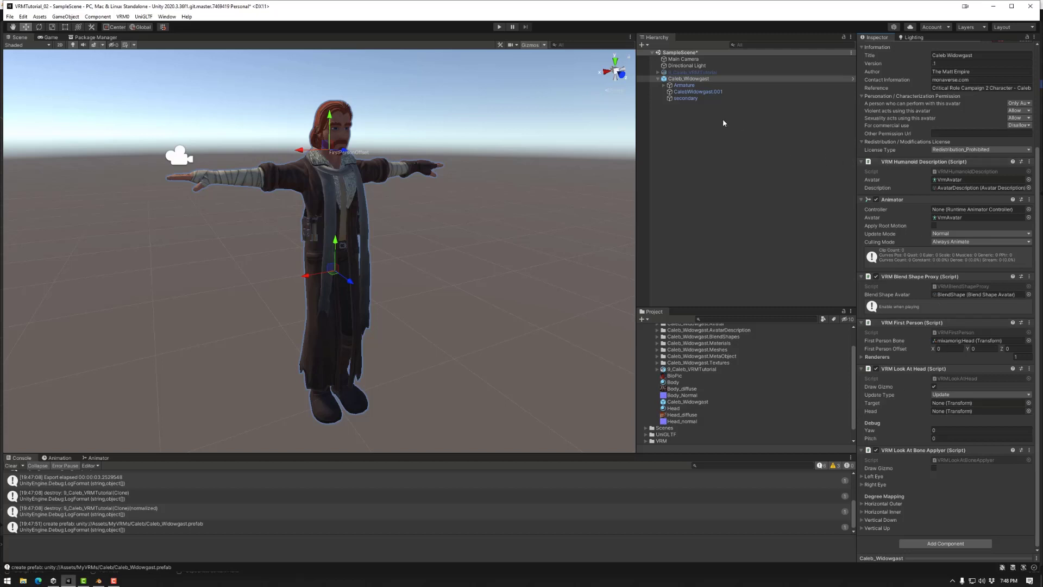
left_click(688, 79)
left_click(464, 256)
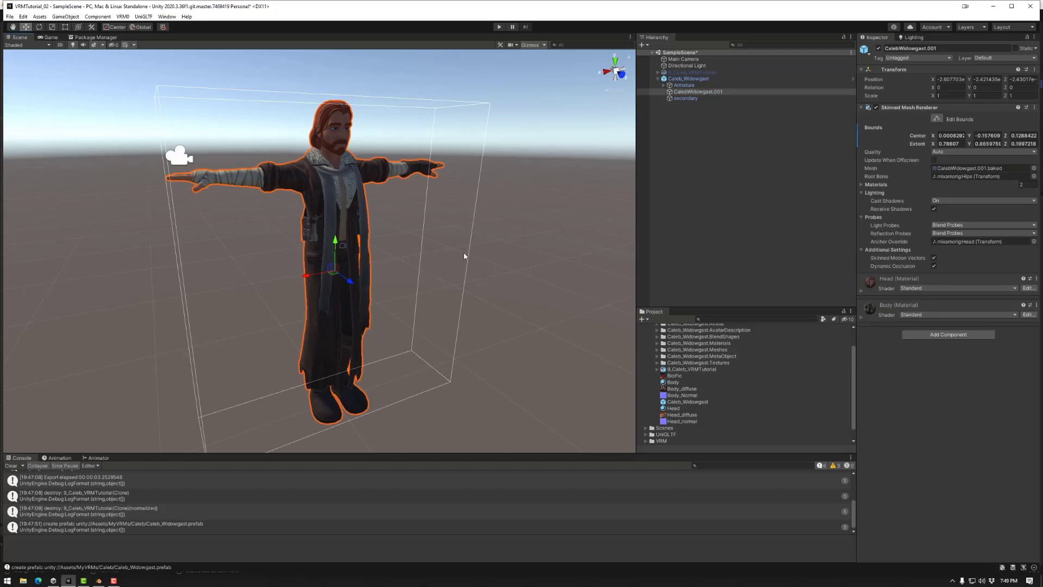